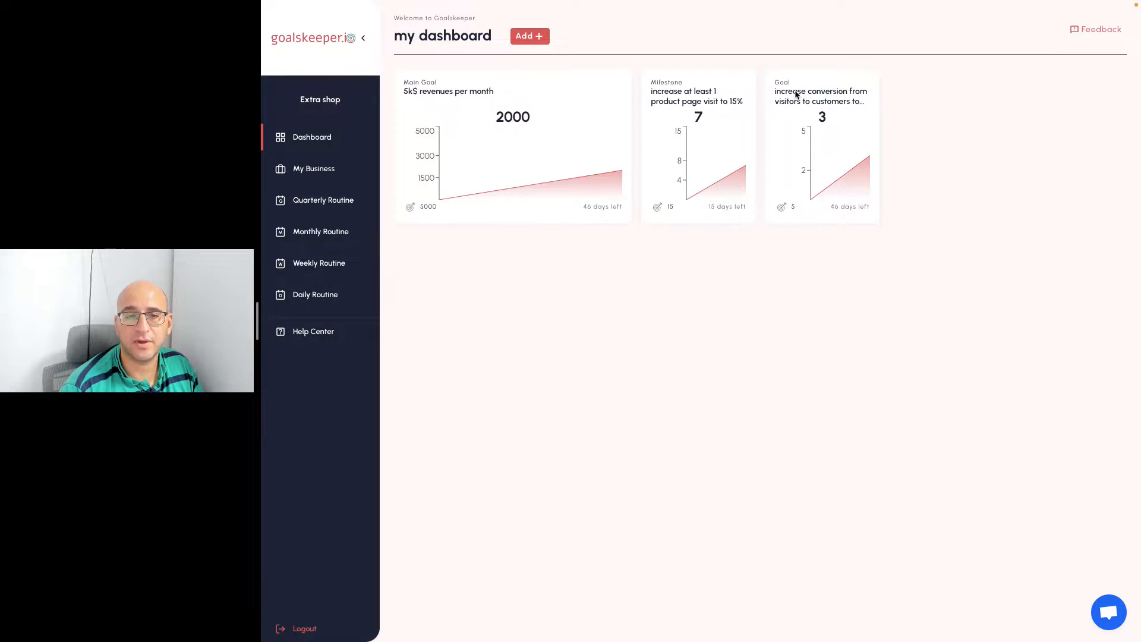
- Start a new goal in the Quarterly Routine and title it "increase number of visitors to 500"
left_click(320, 200)
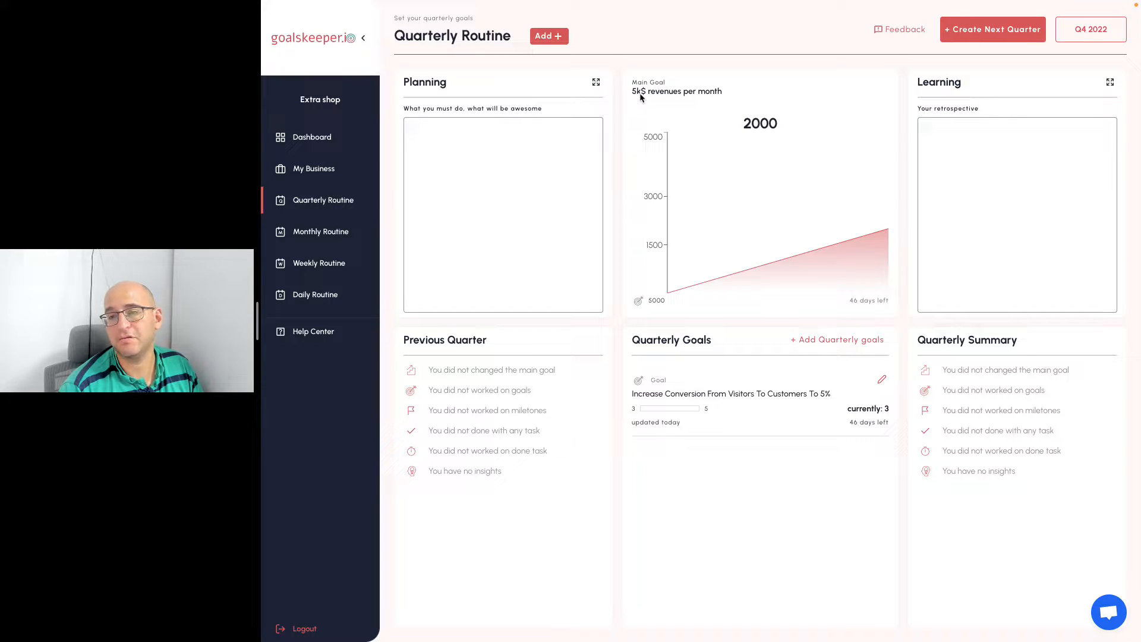
left_click(559, 38)
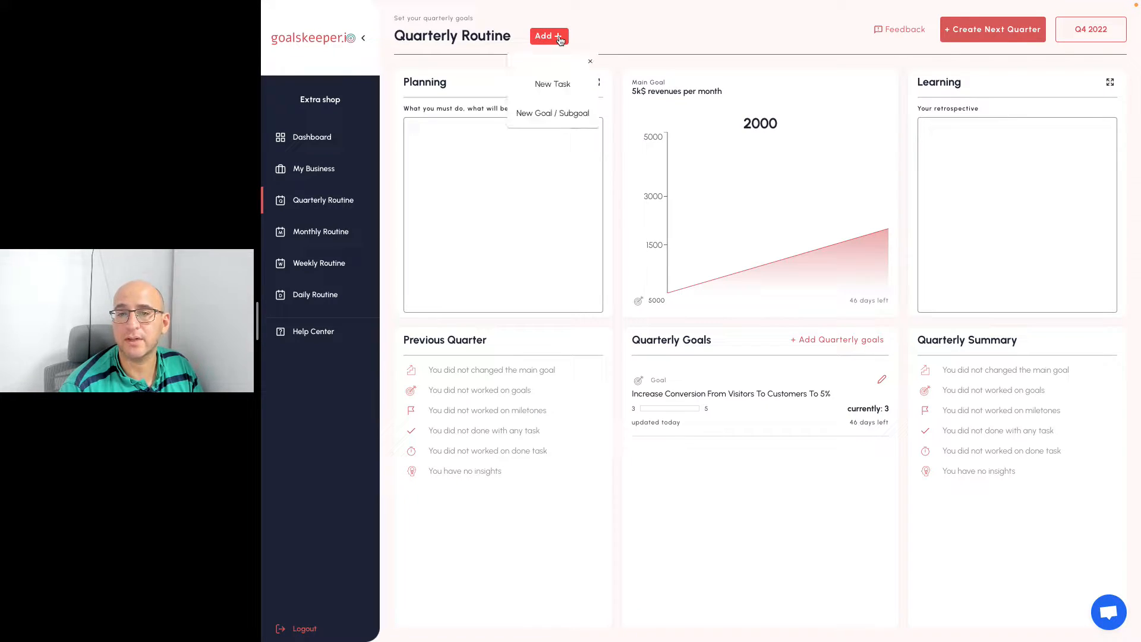
left_click(563, 112)
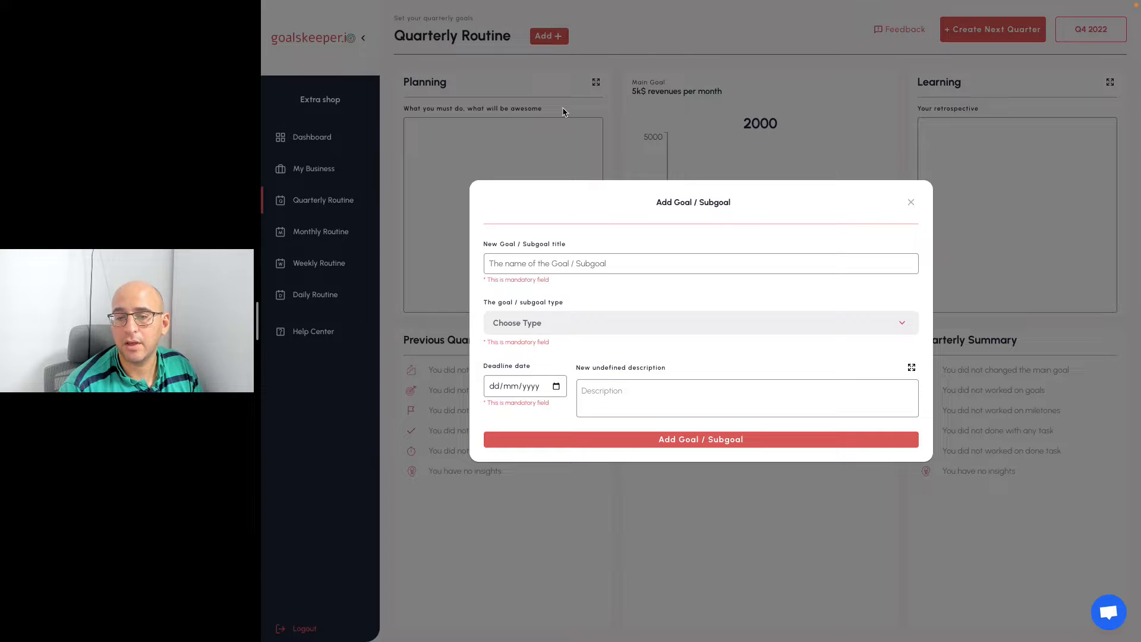
left_click(605, 264)
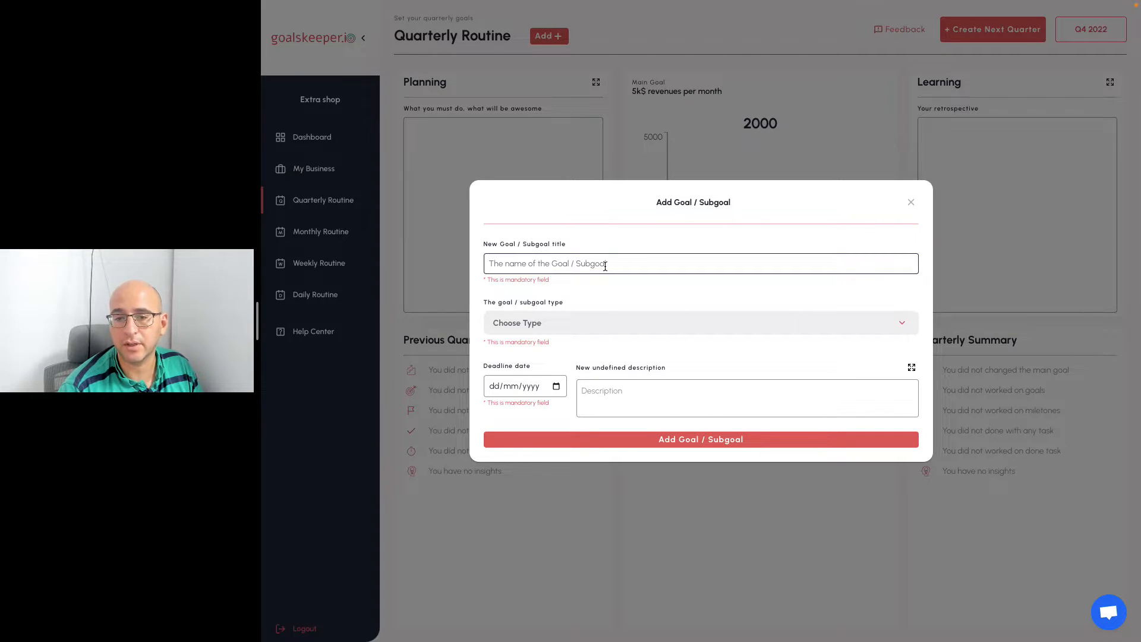
type("i")
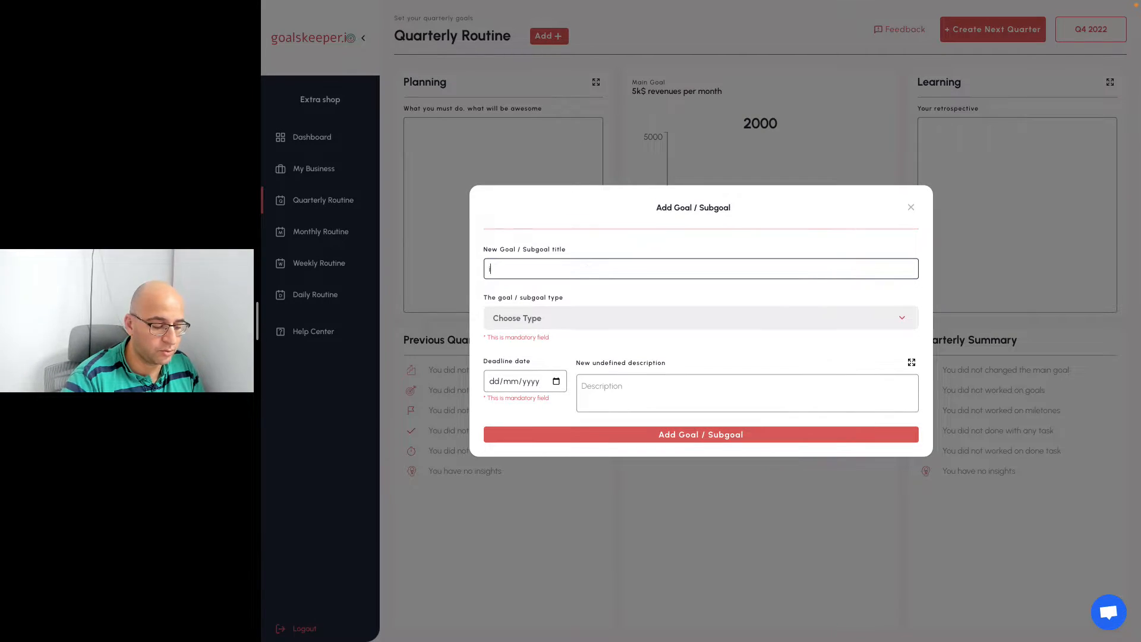
type("ncrease")
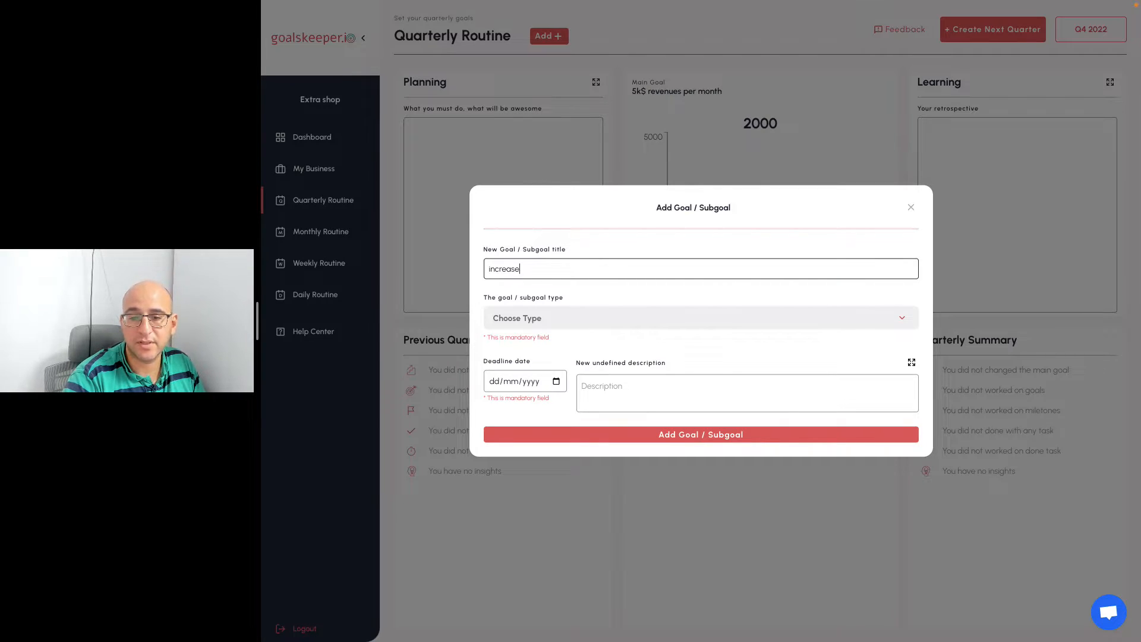
type(" nu")
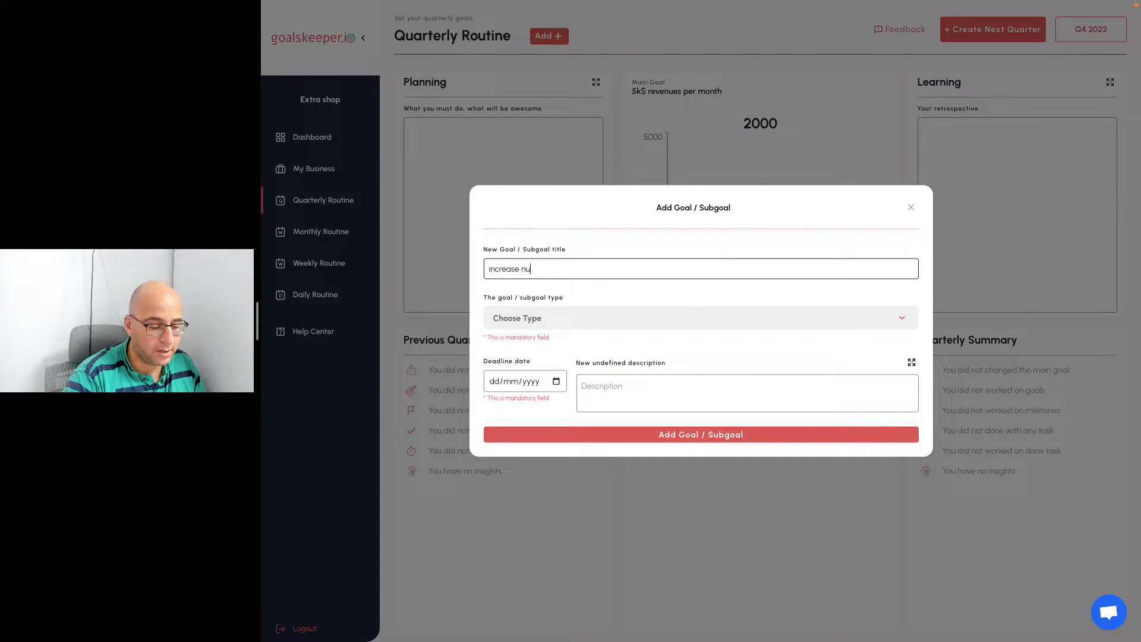
type("mber of vi")
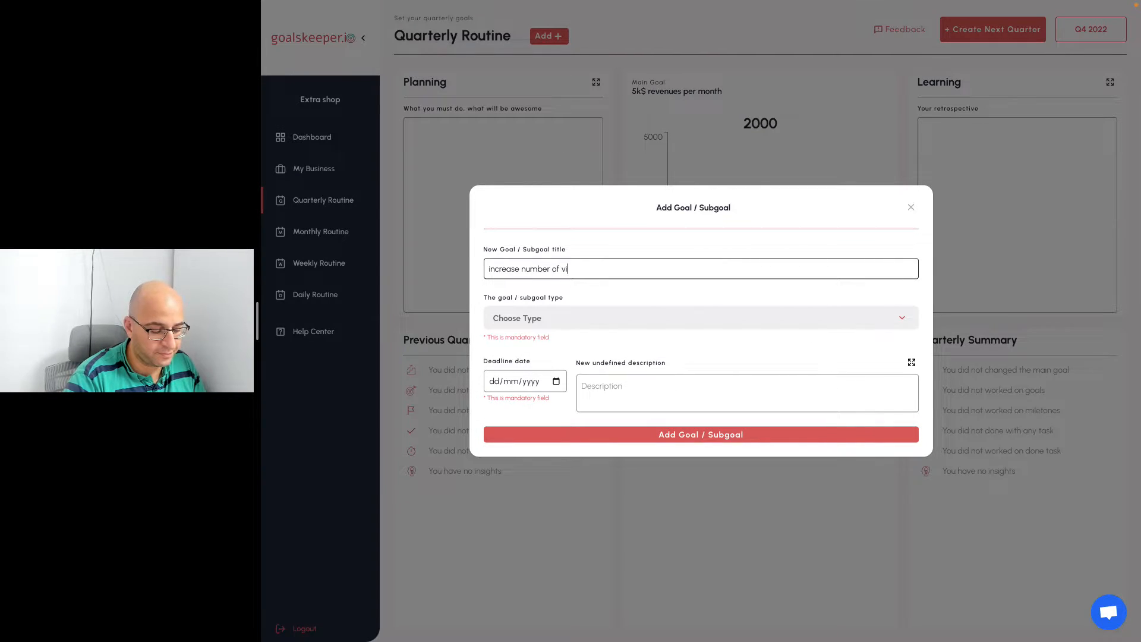
type("sitors ")
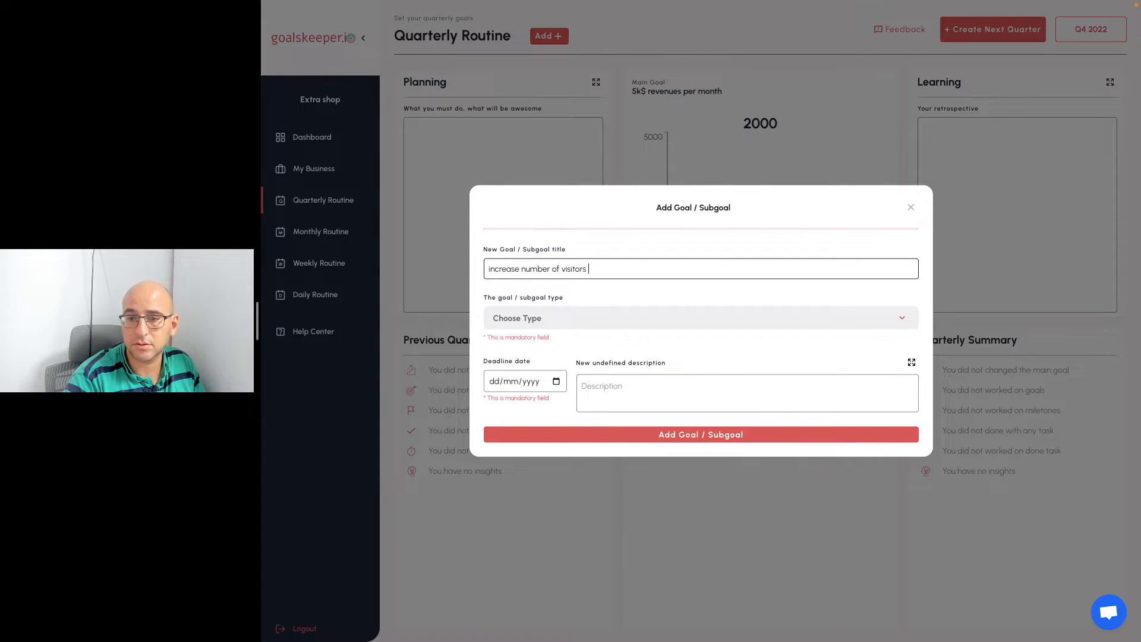
type("to 500")
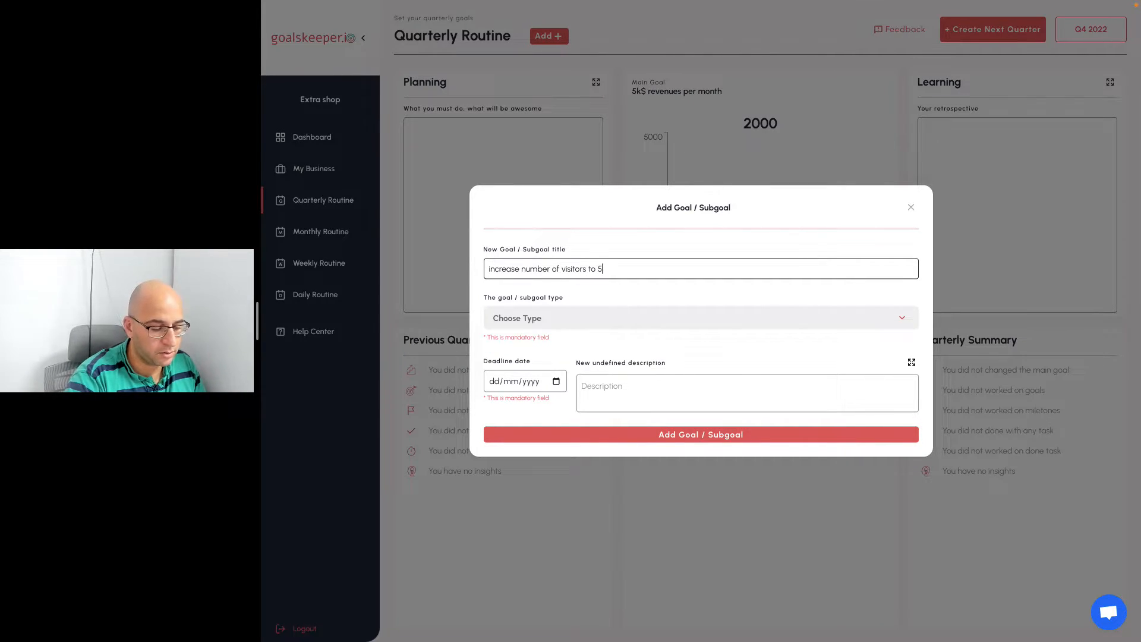
- Set the new entry's type to Goal, with an initial value of 100 and a target value of 500
left_click(586, 314)
left_click(585, 311)
left_click(569, 303)
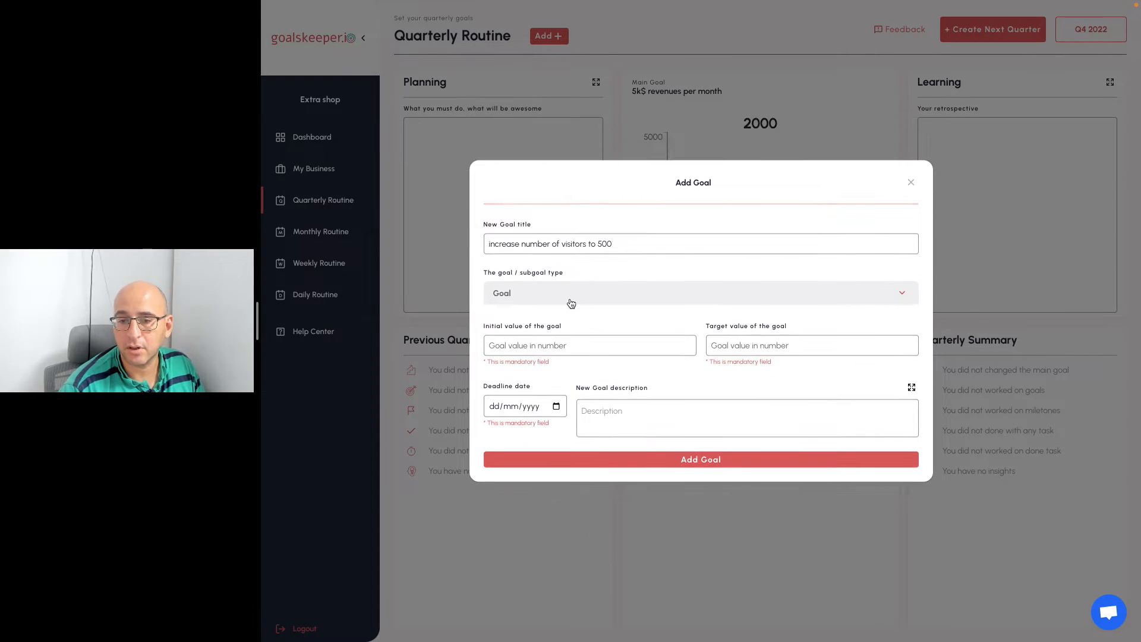
left_click(568, 347)
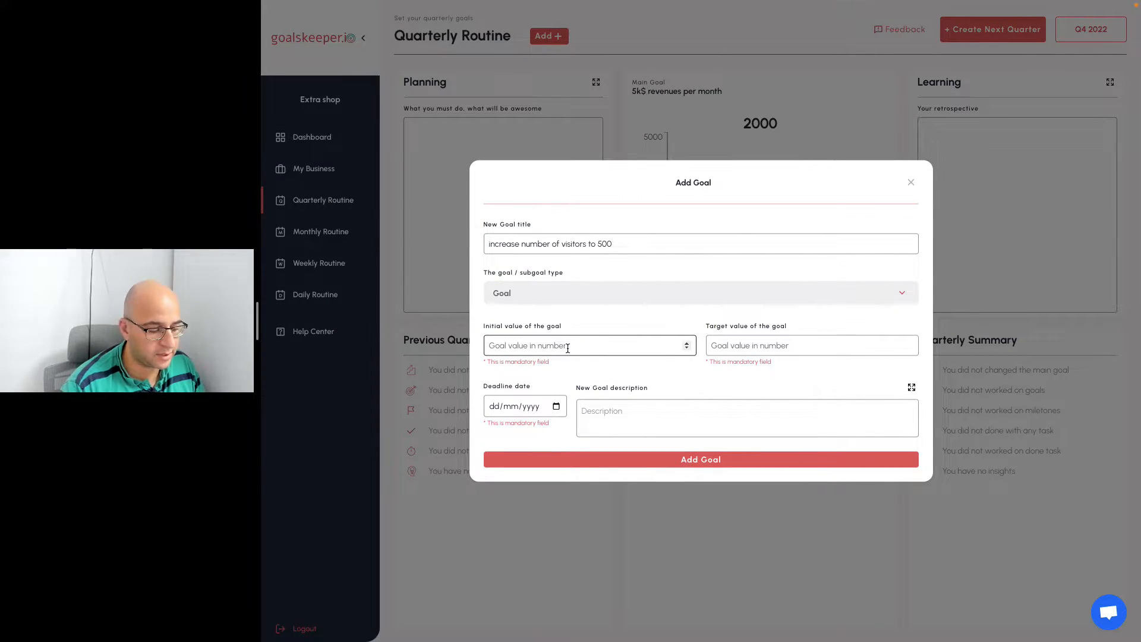
type("100")
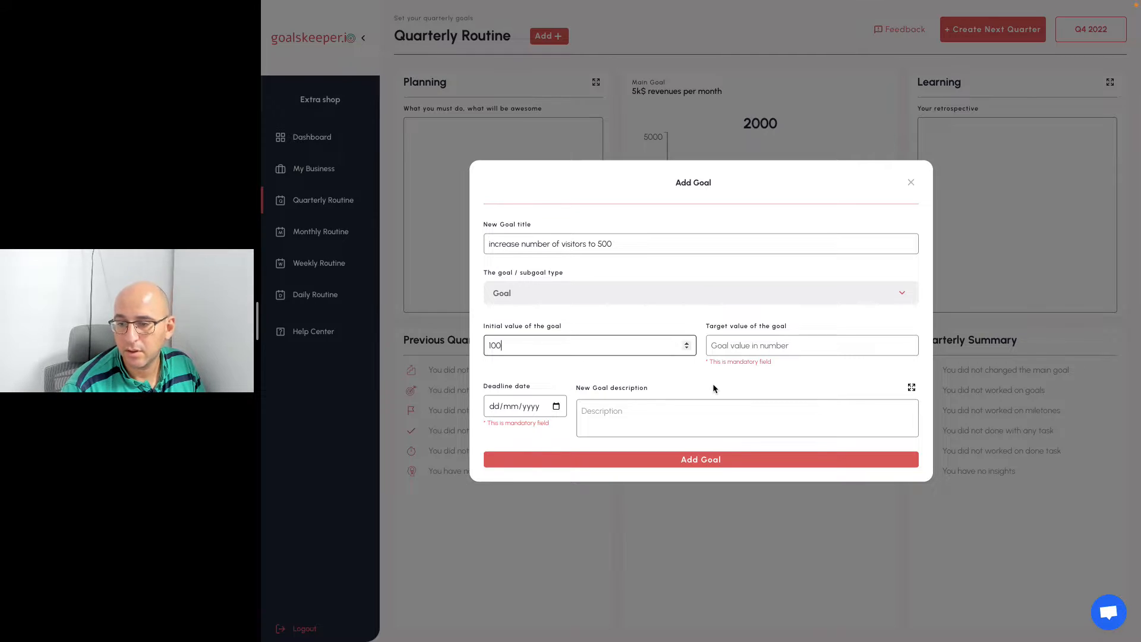
left_click(803, 346)
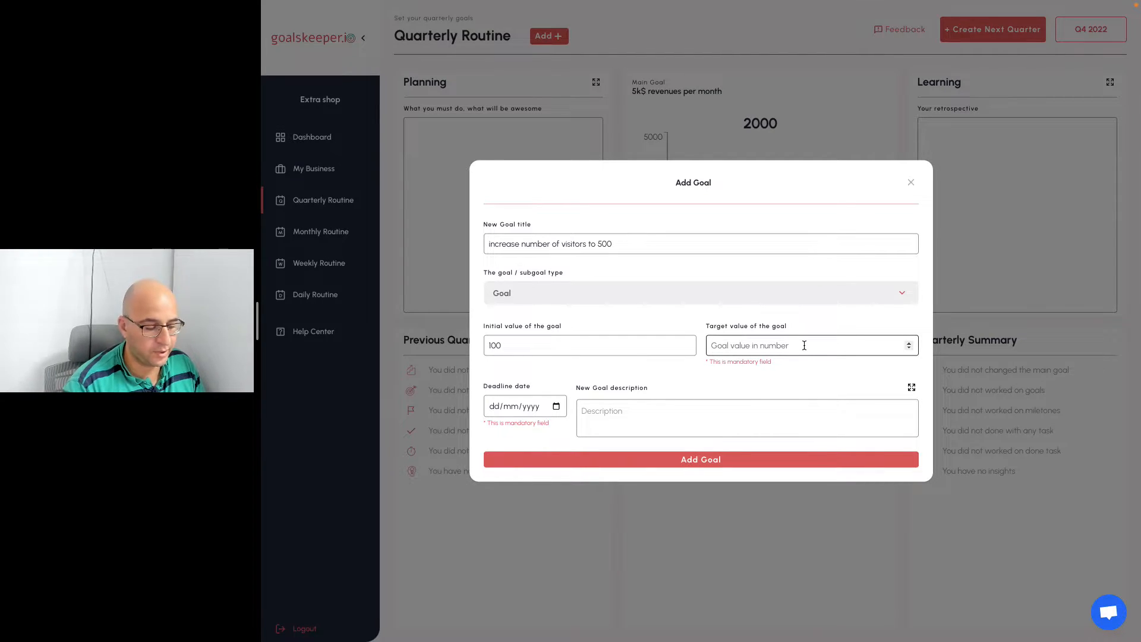
type("500")
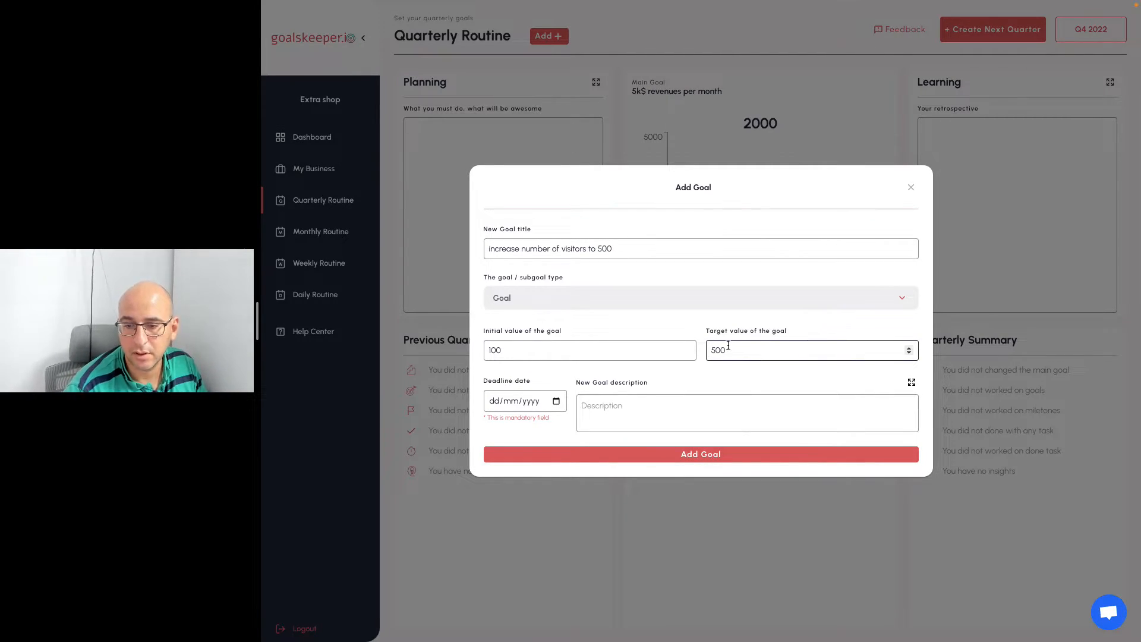
- Set the goal's deadline to 31/12/2022 and add the goal
left_click(556, 402)
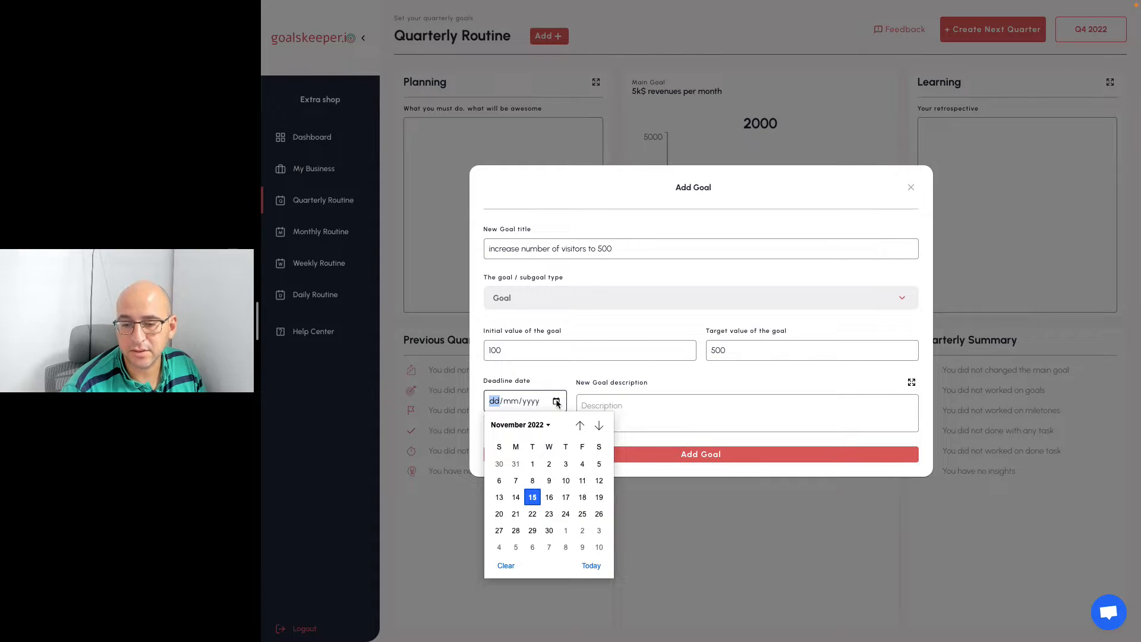
left_click(598, 425)
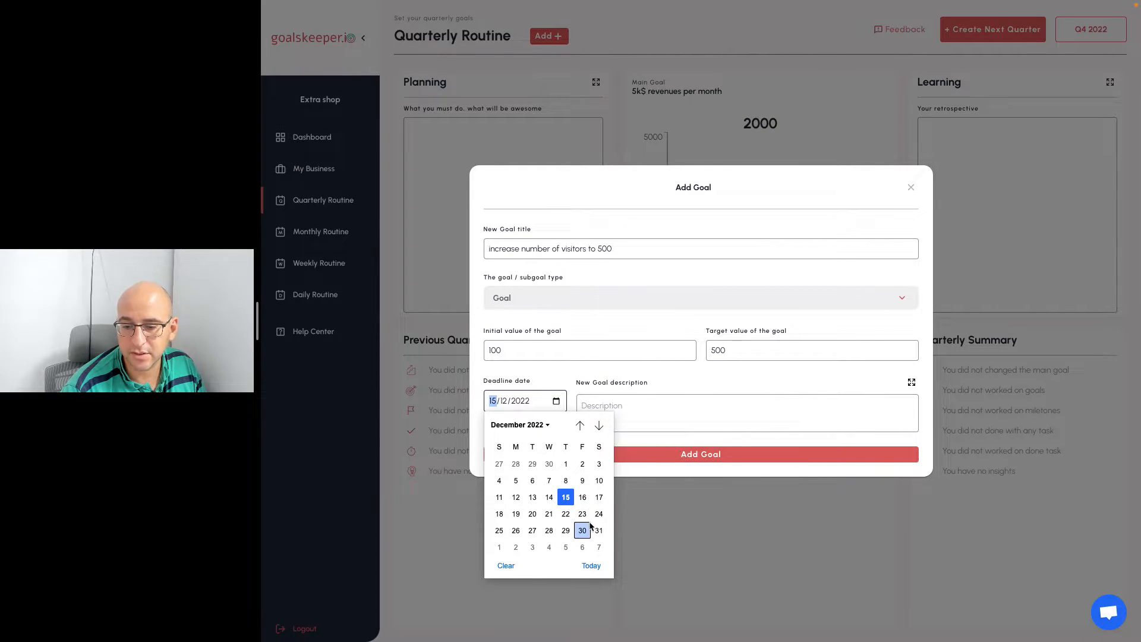
left_click(598, 529)
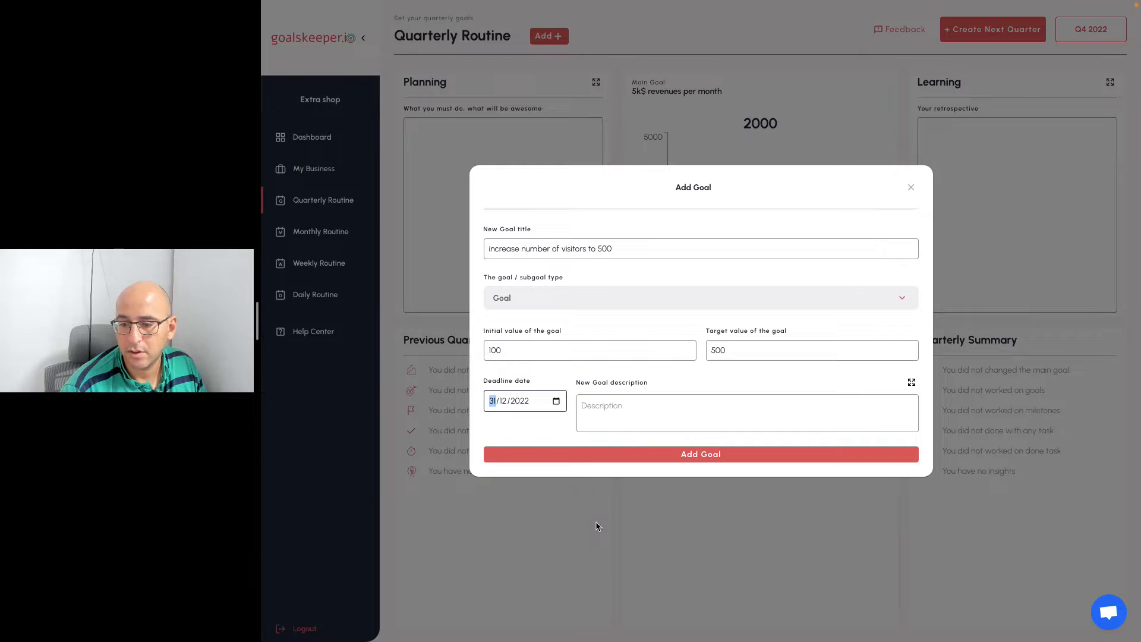
left_click(678, 455)
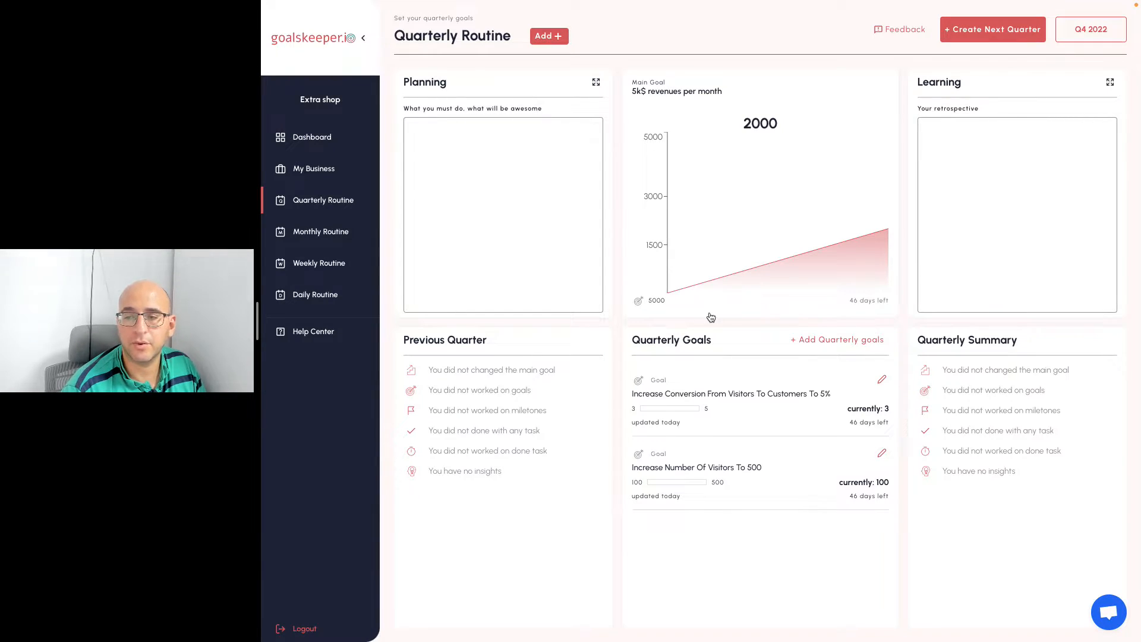
- Start a new monthly subgoal in the Monthly Routine and title it "increasing number of visitors to 200"
left_click(328, 236)
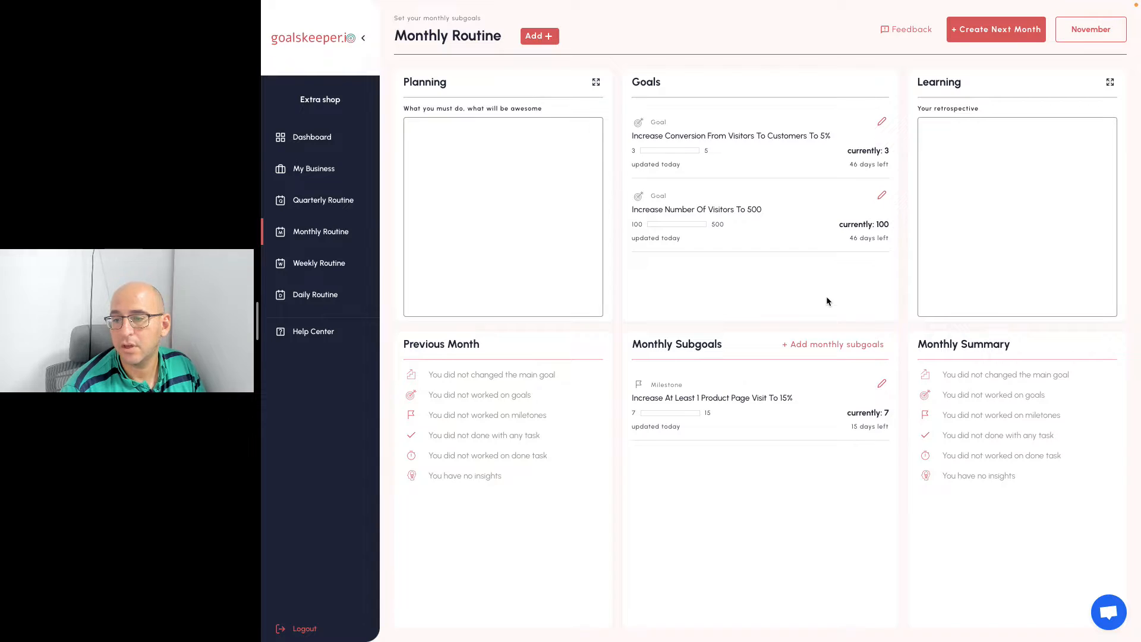
left_click(822, 346)
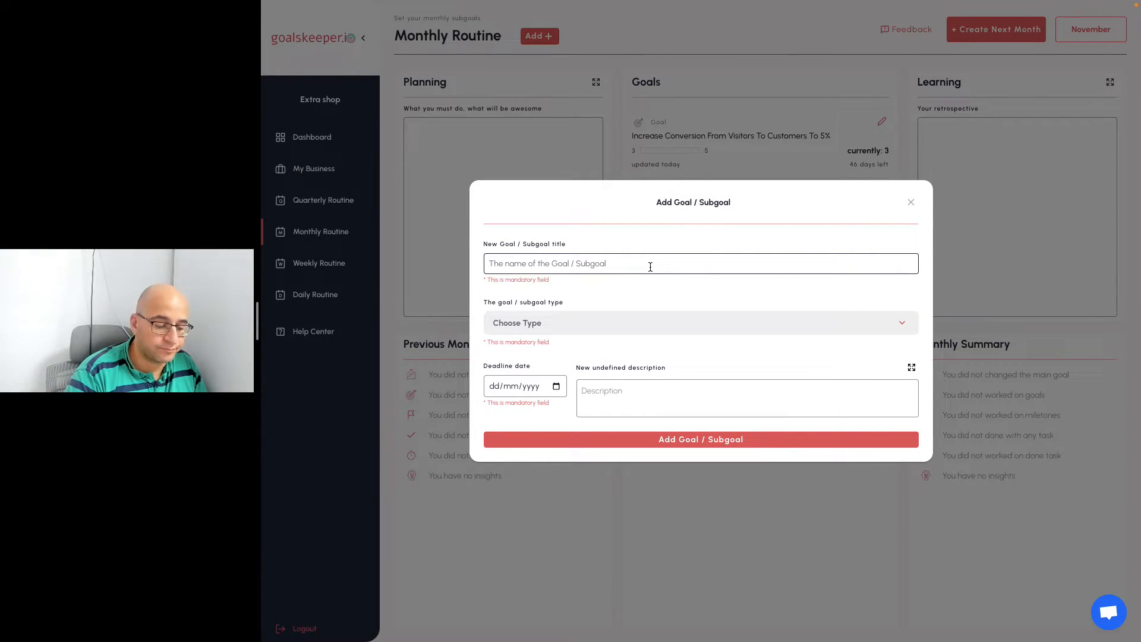
type("incresing")
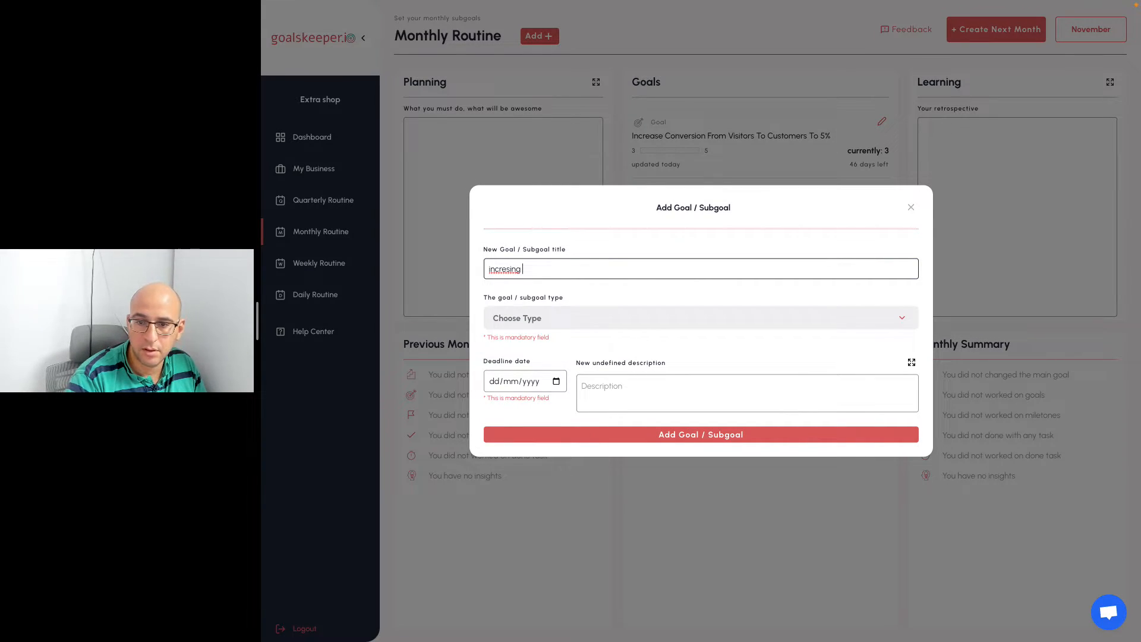
key("BackSpace")
key("BackSpace")
key("BackSpace")
key("BackSpace")
key("BackSpace")
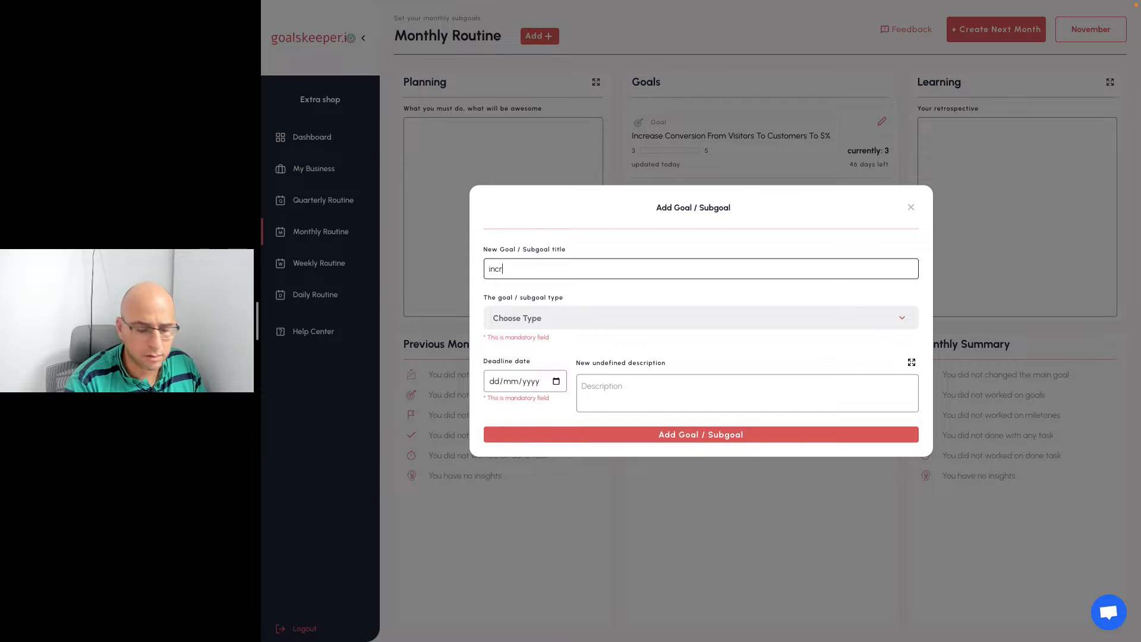
type("easing nu")
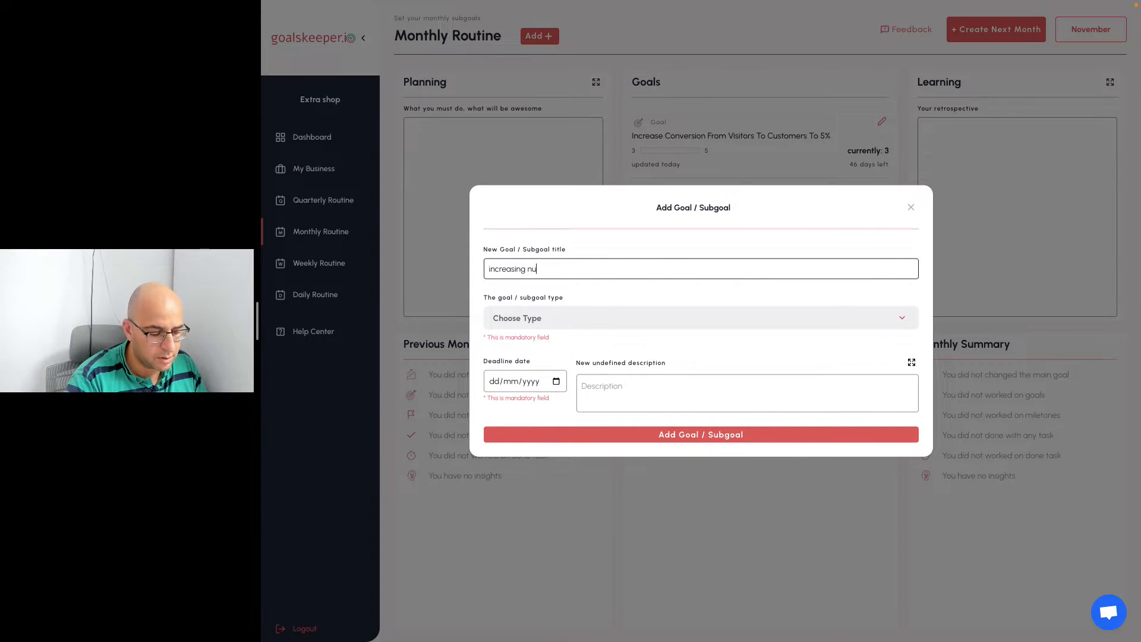
type("mber of")
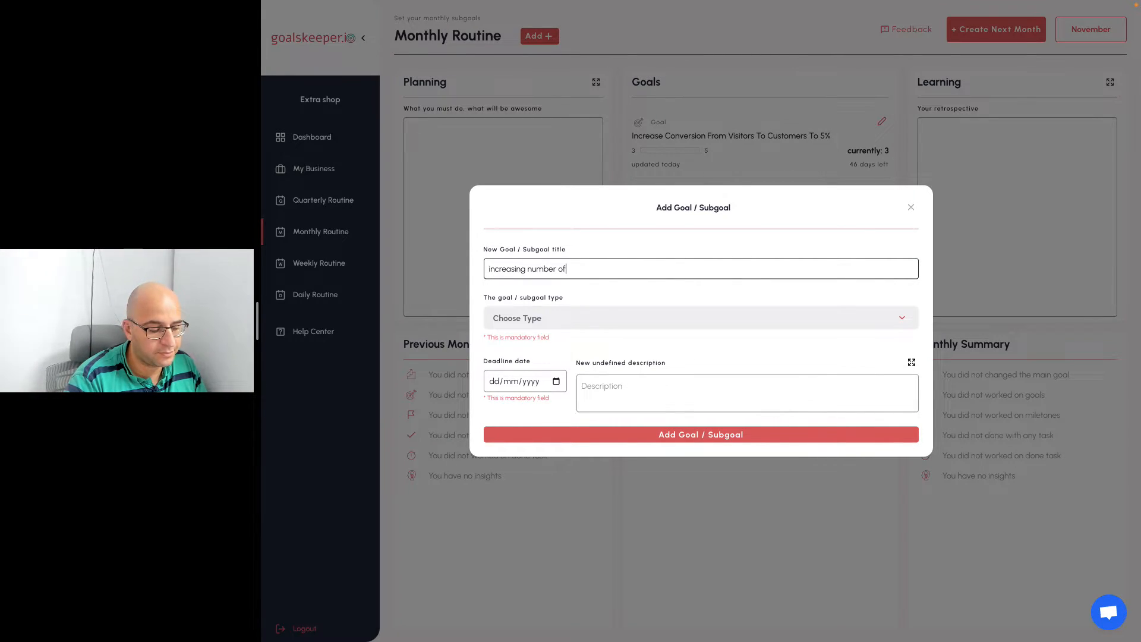
type(" visito")
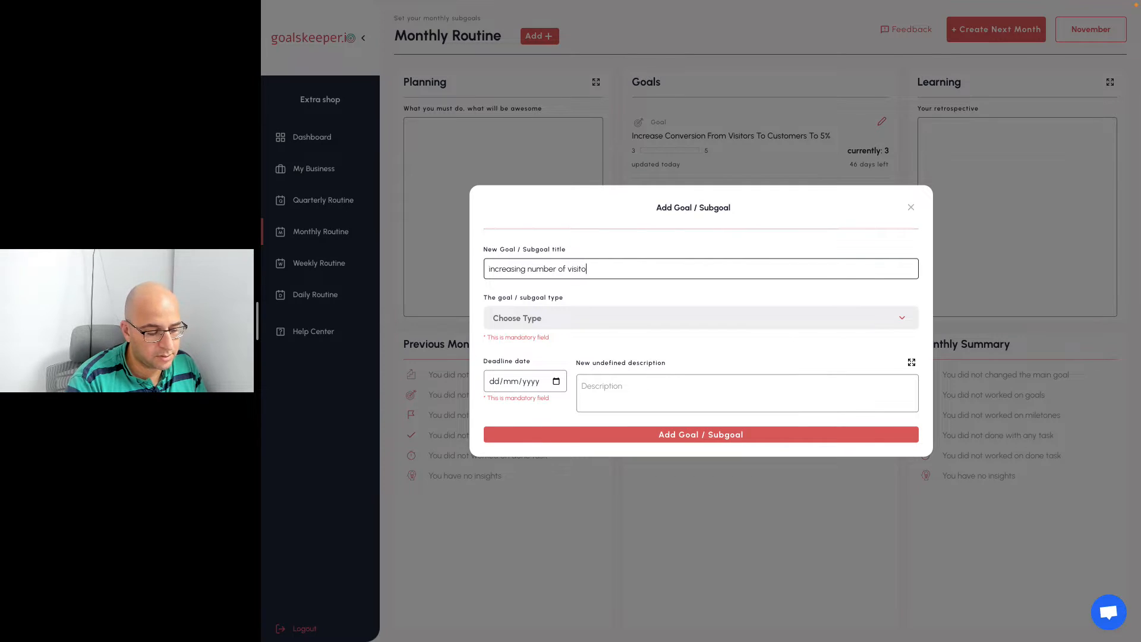
type("rs t")
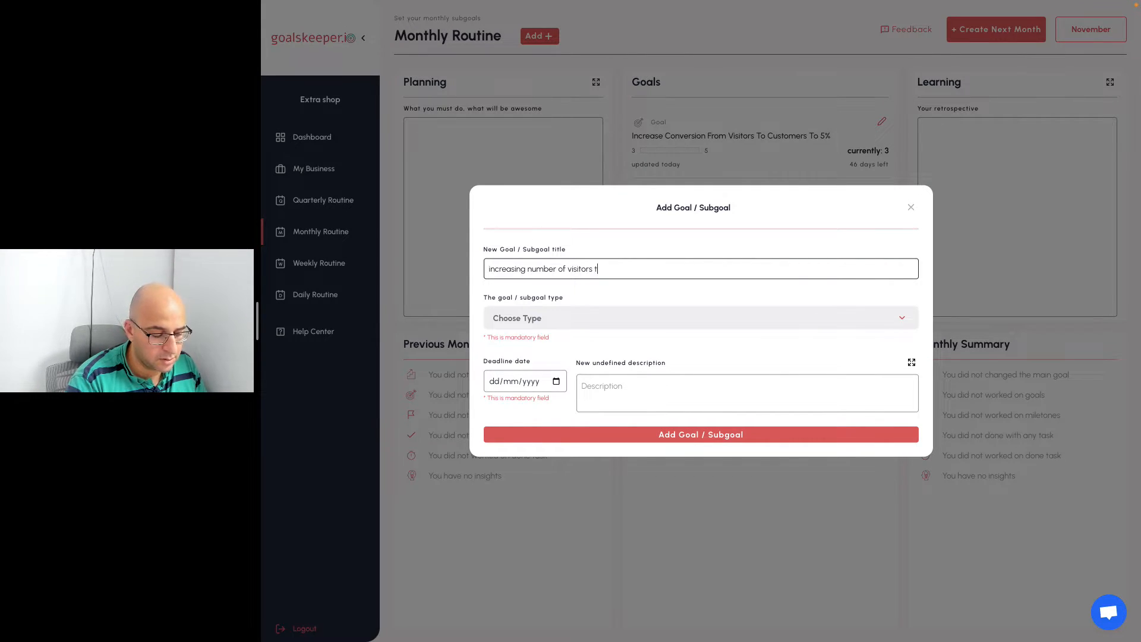
type("o 200")
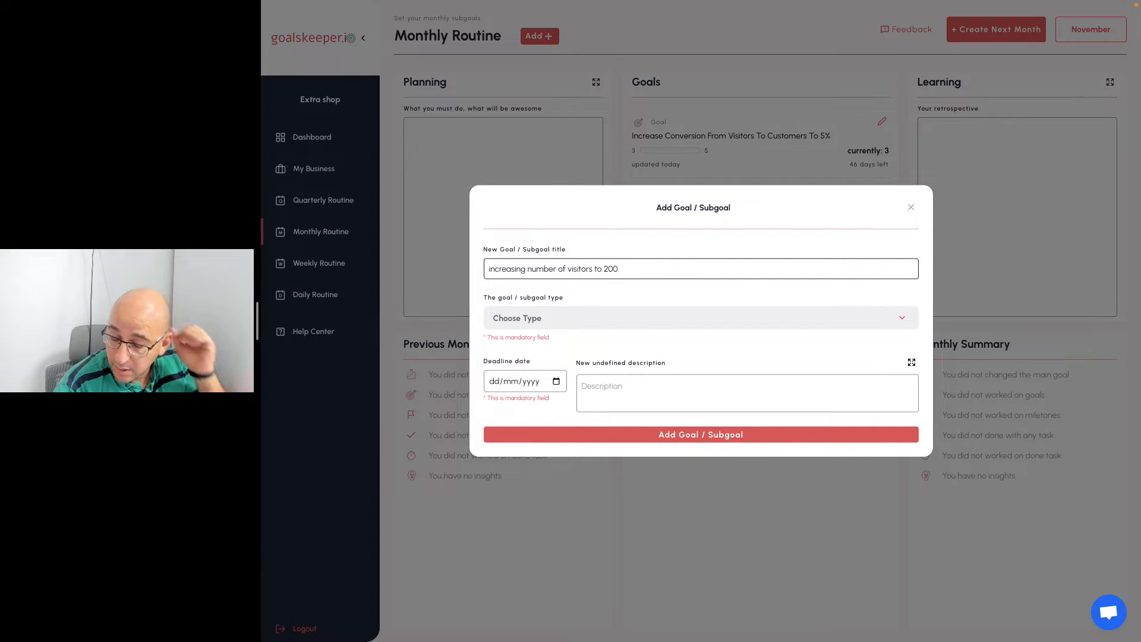
- Set the subgoal's type to Milestone, with an initial value of 100 and a target value of 200
left_click(612, 318)
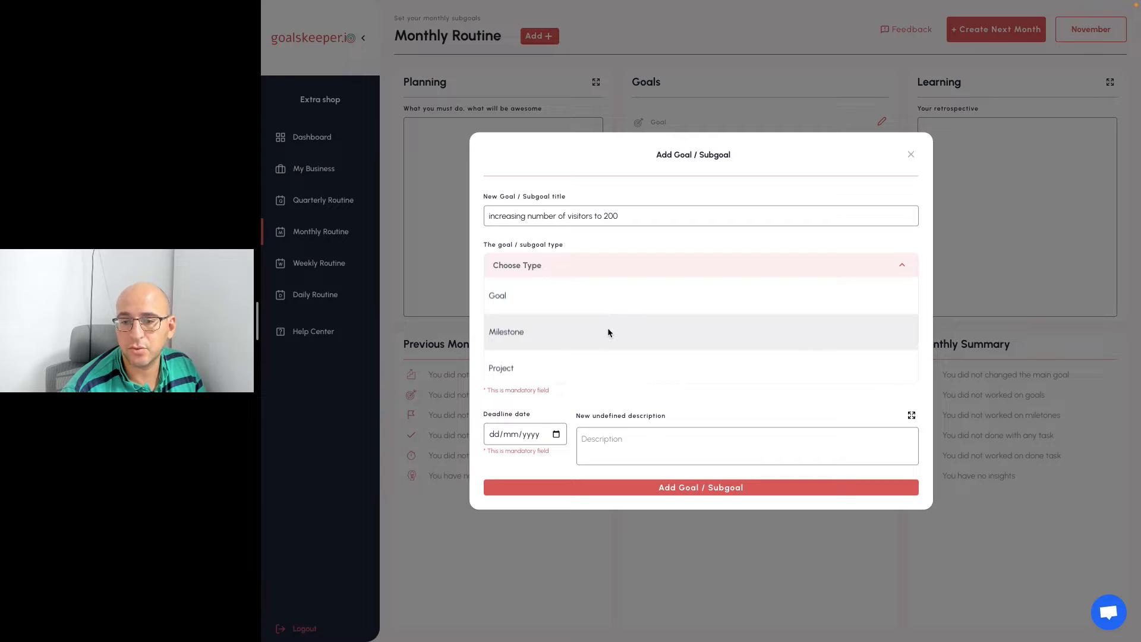
left_click(610, 328)
left_click(610, 352)
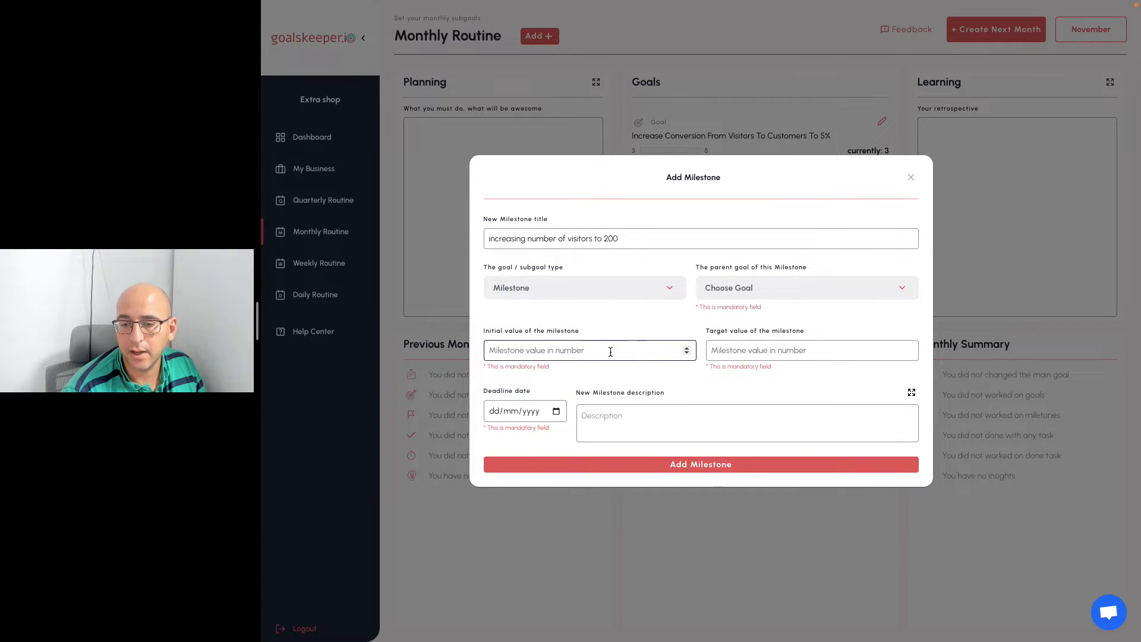
type("100")
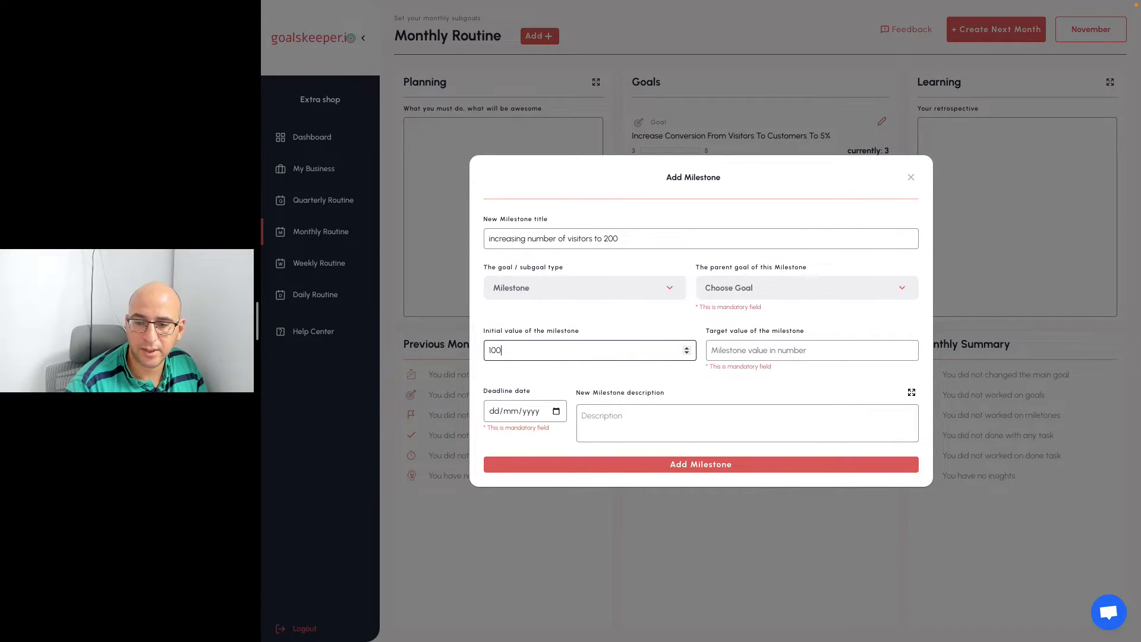
left_click(738, 350)
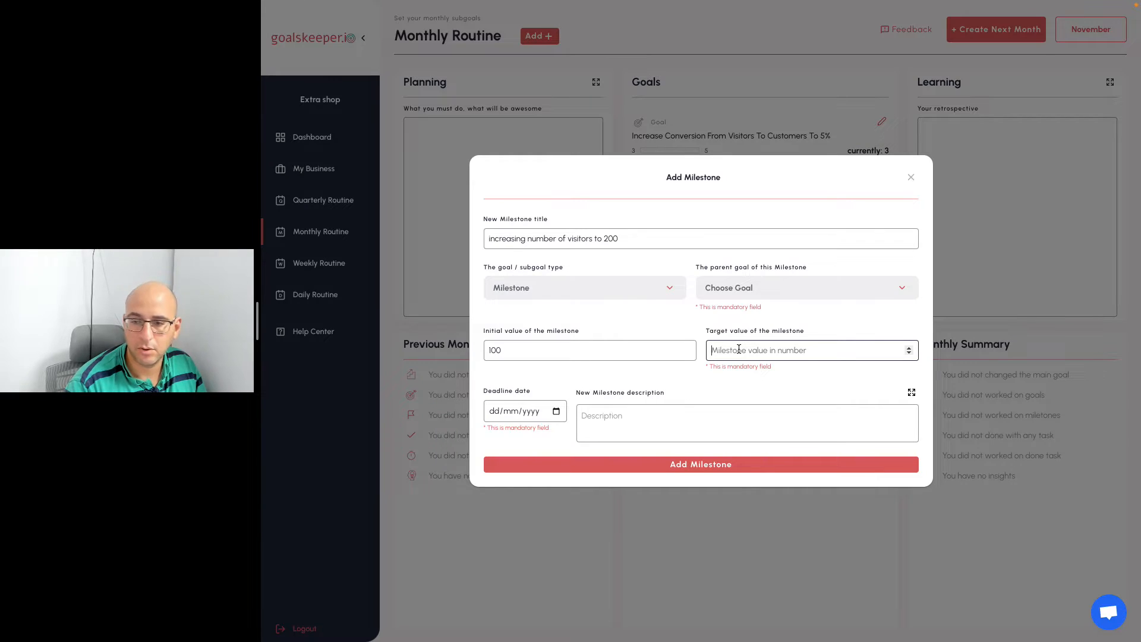
type("200")
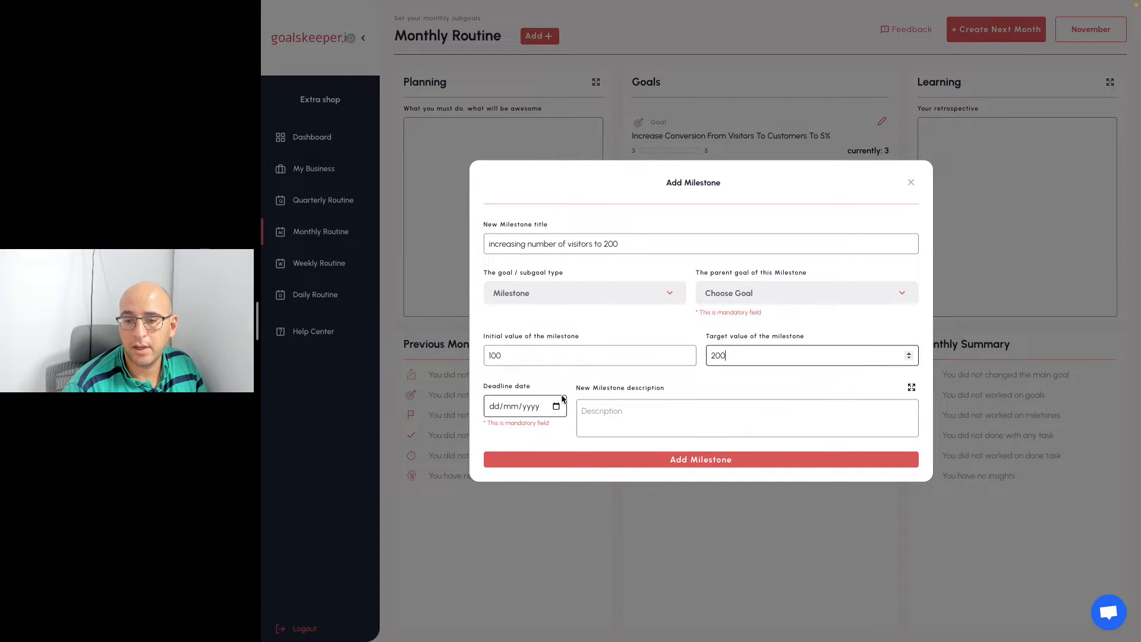
- Set the new milestone's parent goal to "increase number of visitors to 500"
left_click(556, 408)
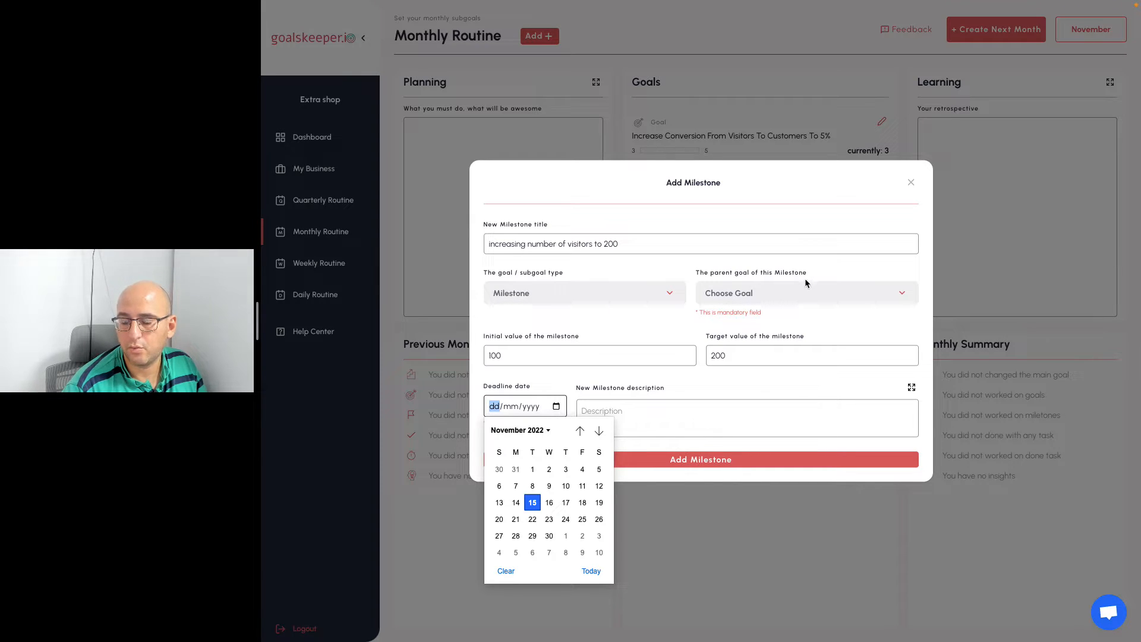
left_click(796, 297)
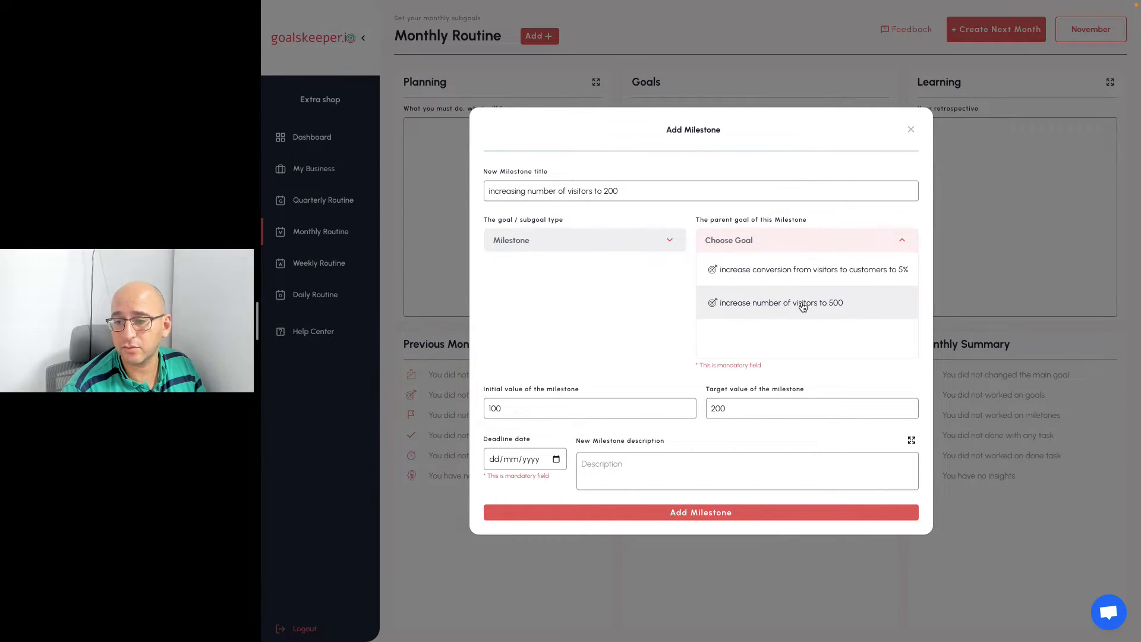
left_click(802, 304)
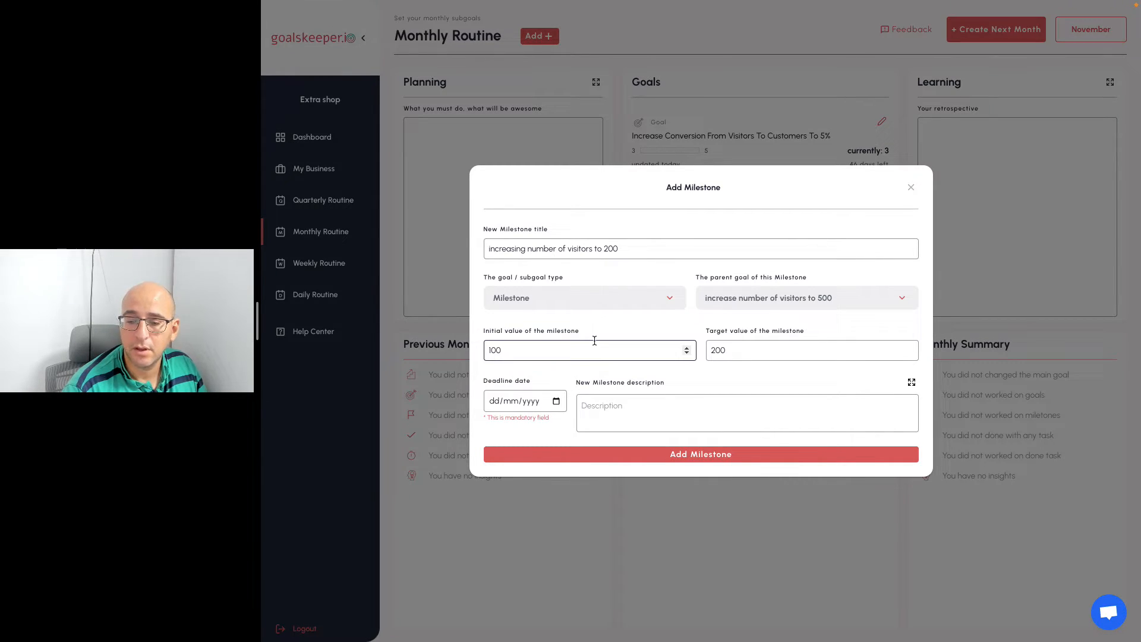
- Set the milestone's deadline to 08/12/2022 and add the milestone
left_click(557, 402)
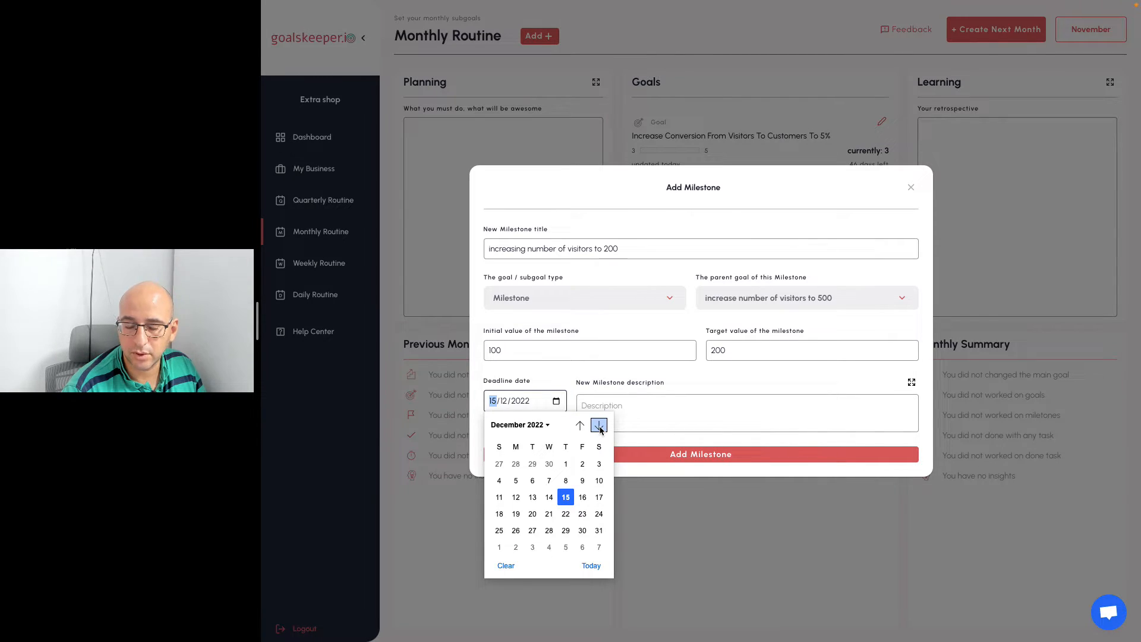
left_click(566, 481)
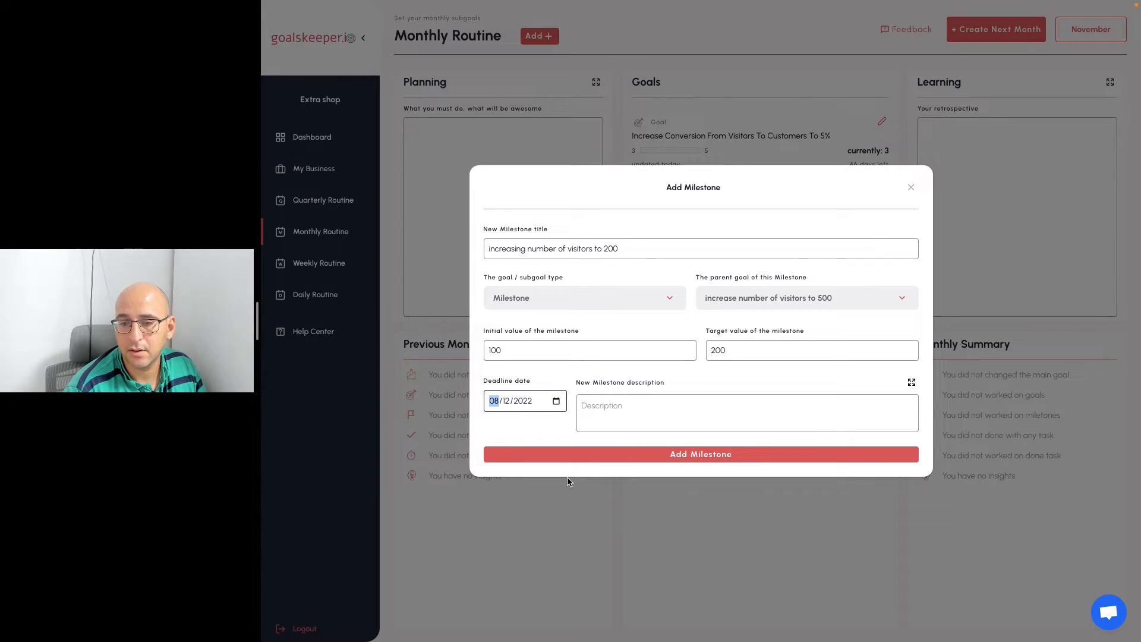
left_click(658, 453)
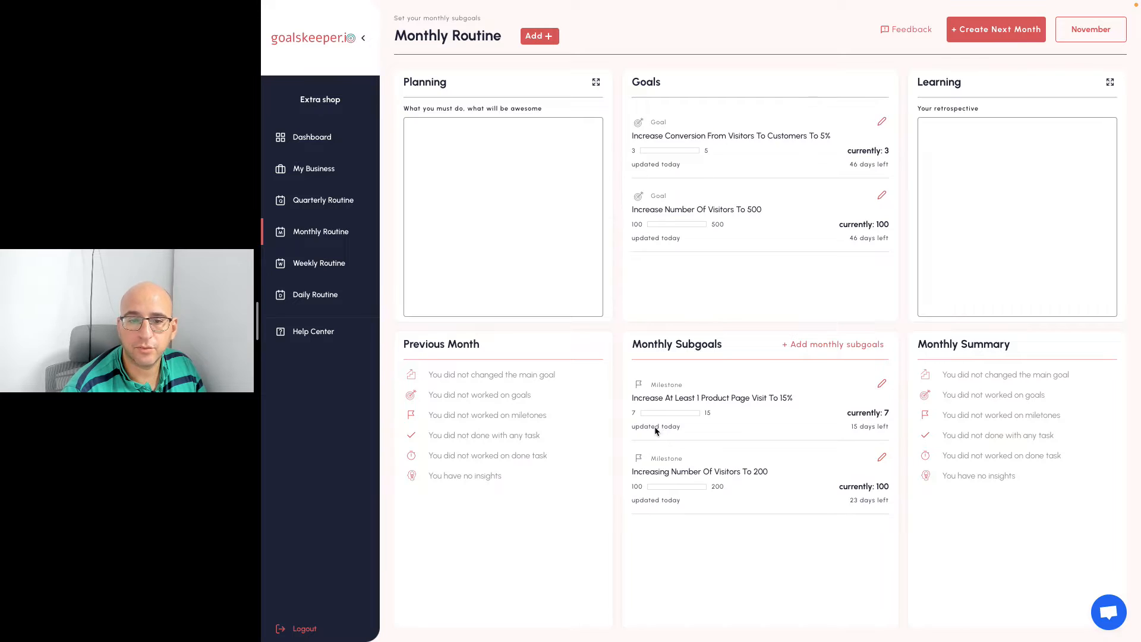
- Start a new task in the Weekly Routine and title it "creating social network account"
left_click(311, 265)
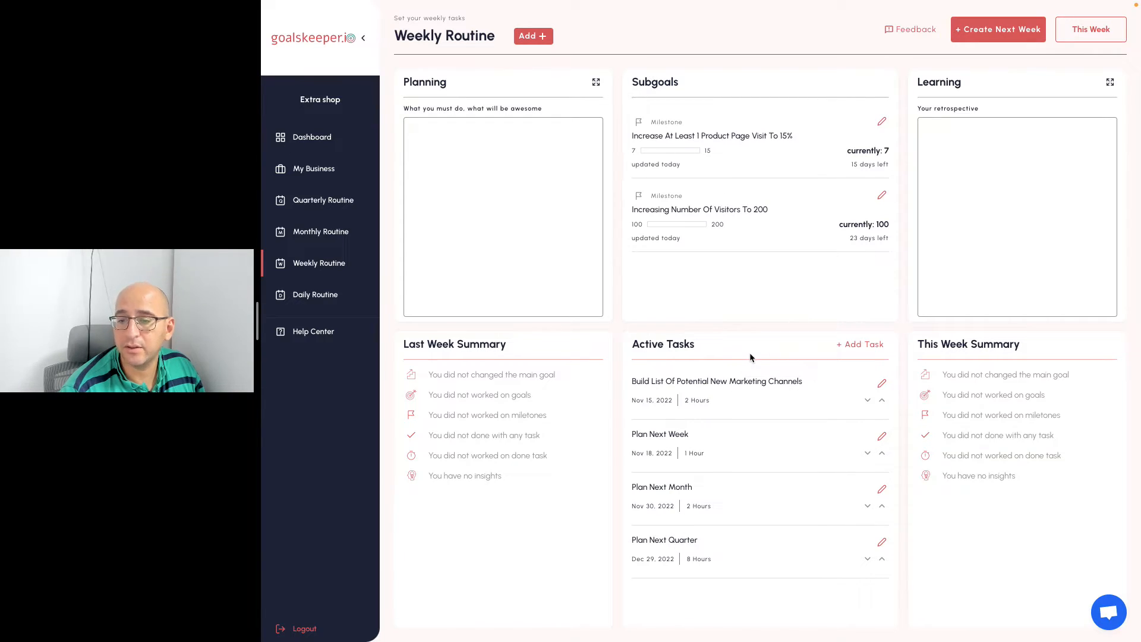
left_click(866, 345)
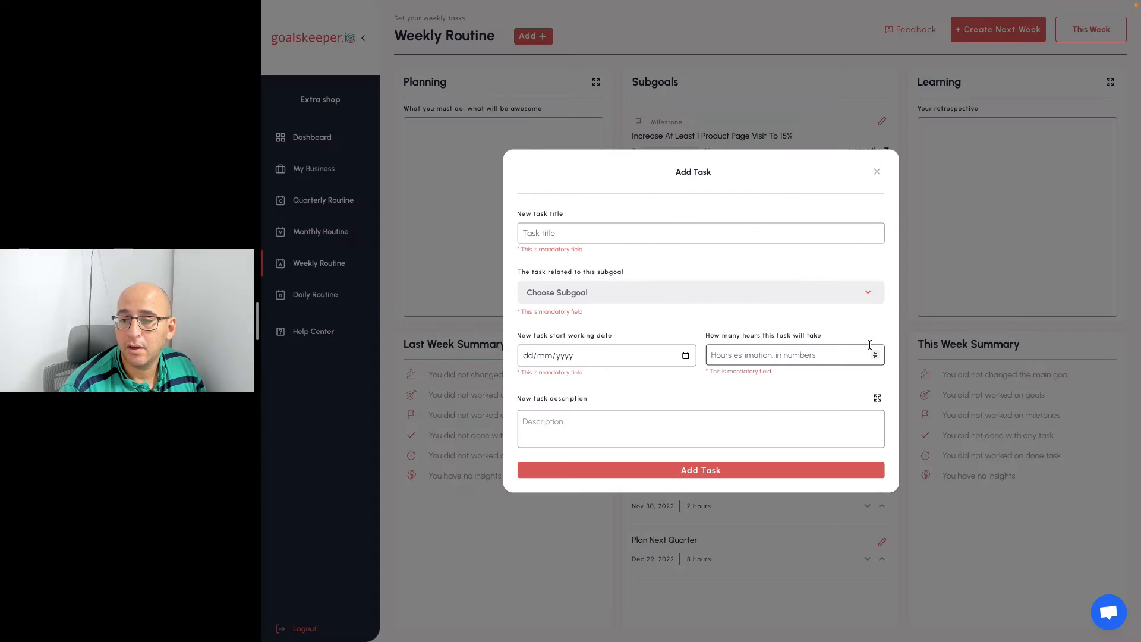
left_click(679, 236)
type("creat")
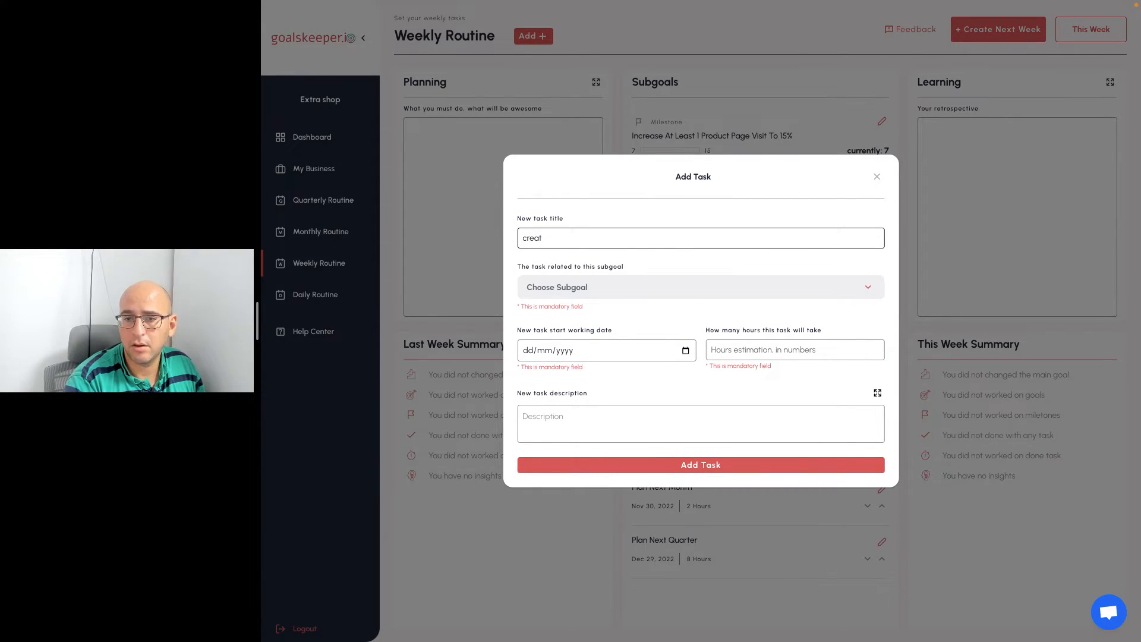
type("ing")
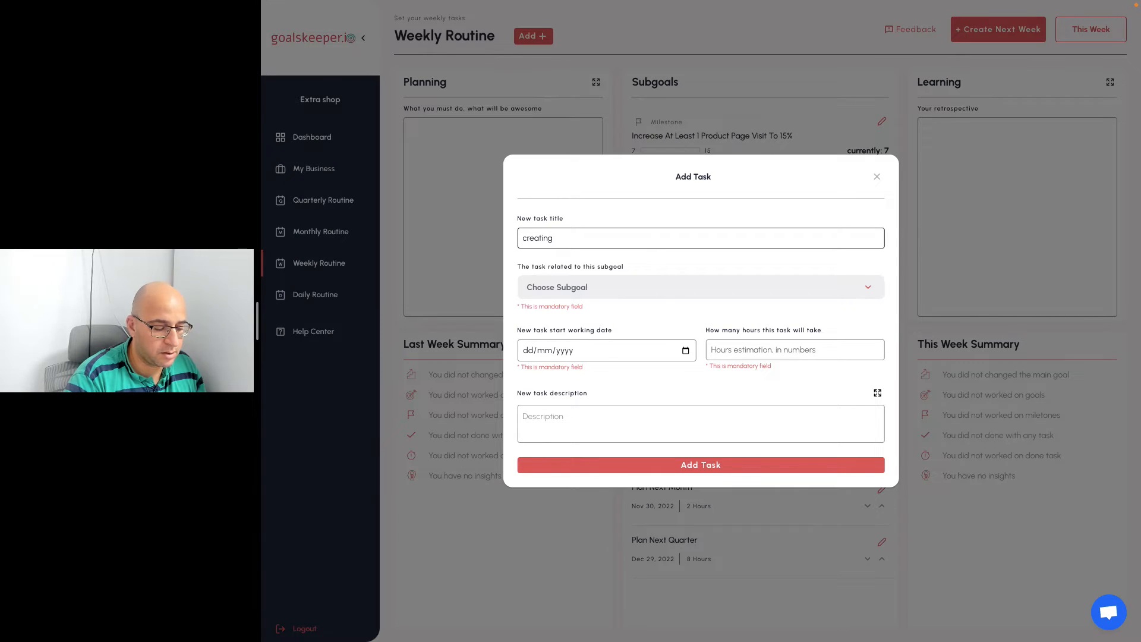
type(" soical")
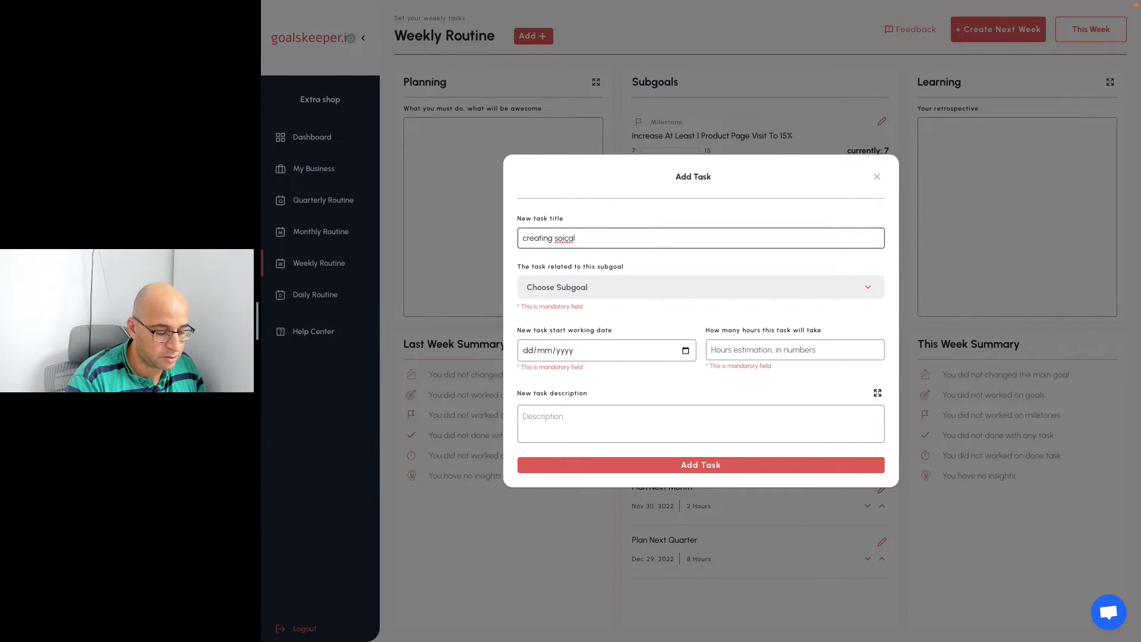
type(" networ")
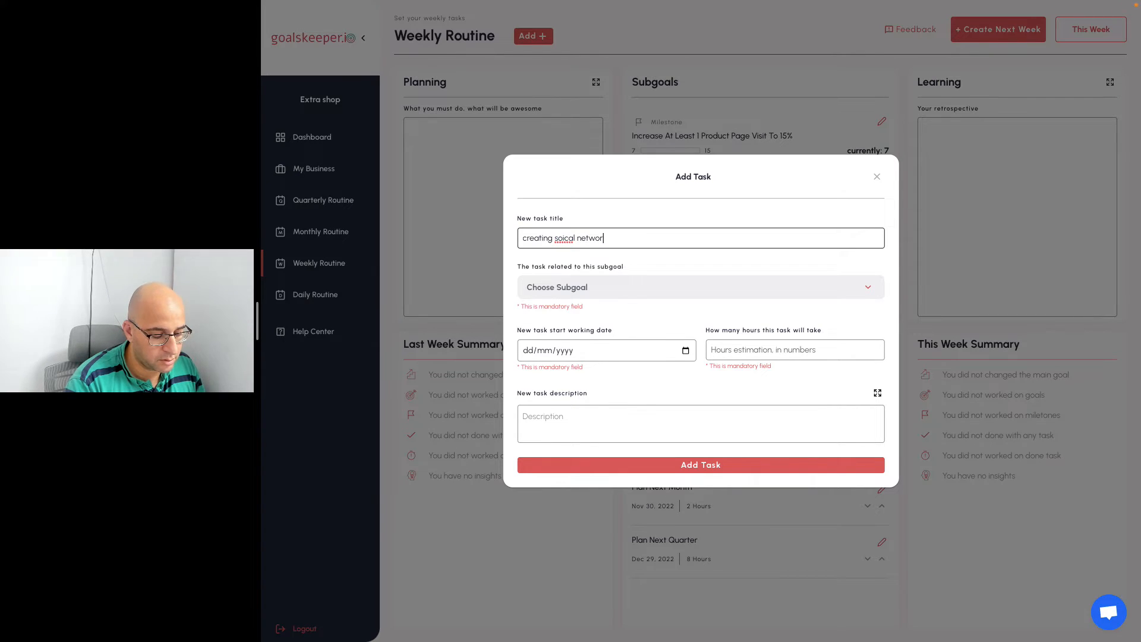
type("k accout")
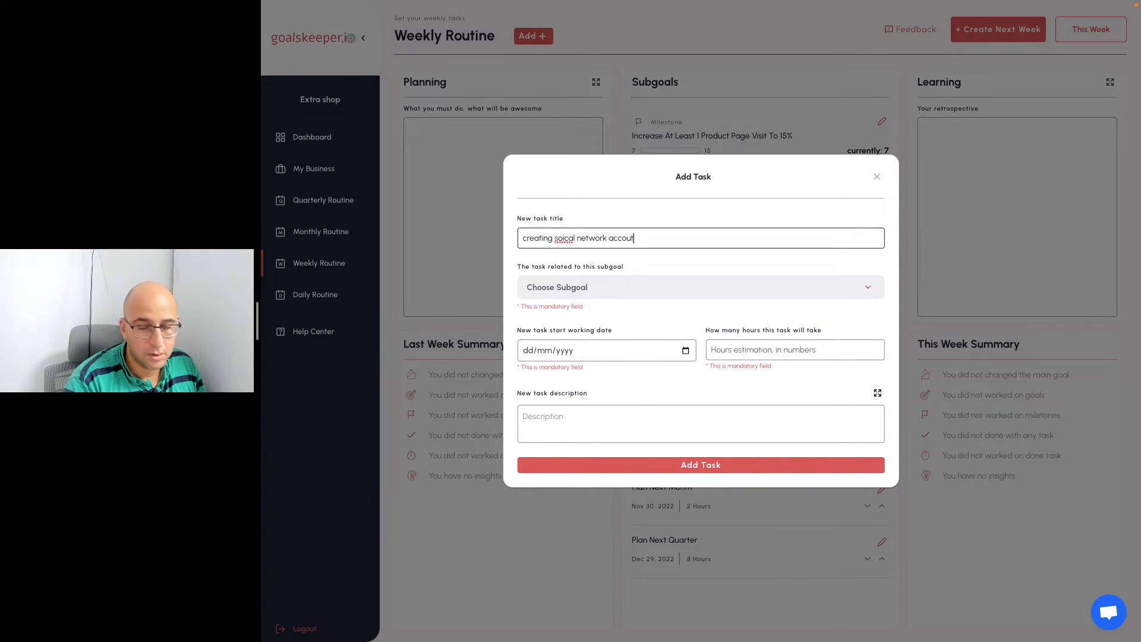
key("Left")
key("Left")
key("Left")
key("Left")
key("Left")
key("Left")
key("Left")
key("Left")
key("Left")
key("Left")
key("Left")
key("Left")
key("Left")
key("Left")
key("Left")
key("Left")
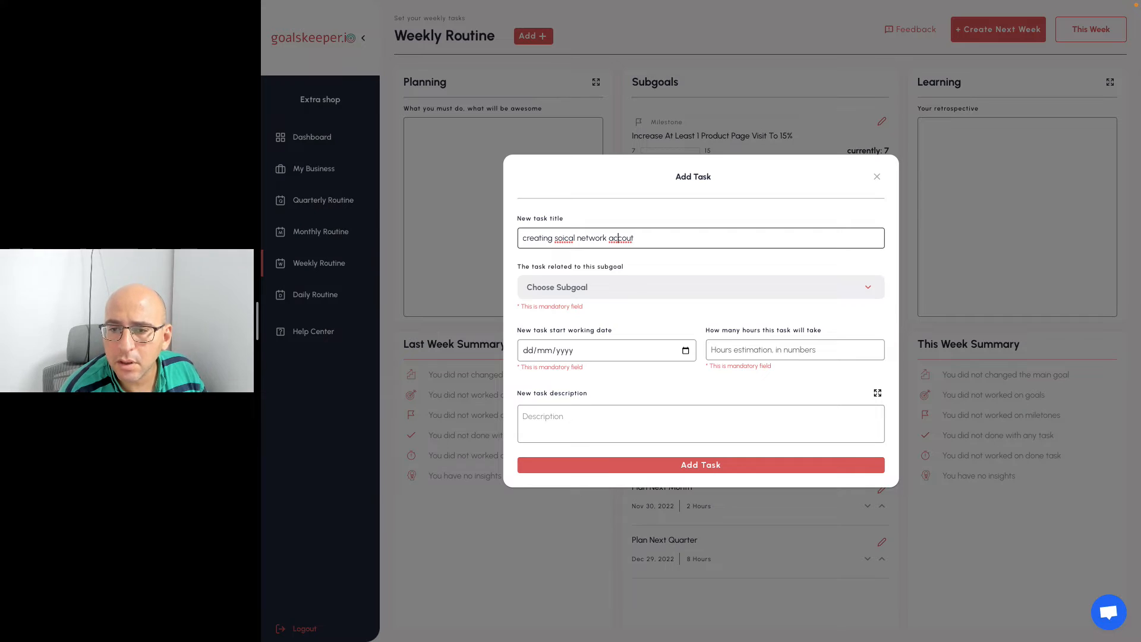
key("BackSpace")
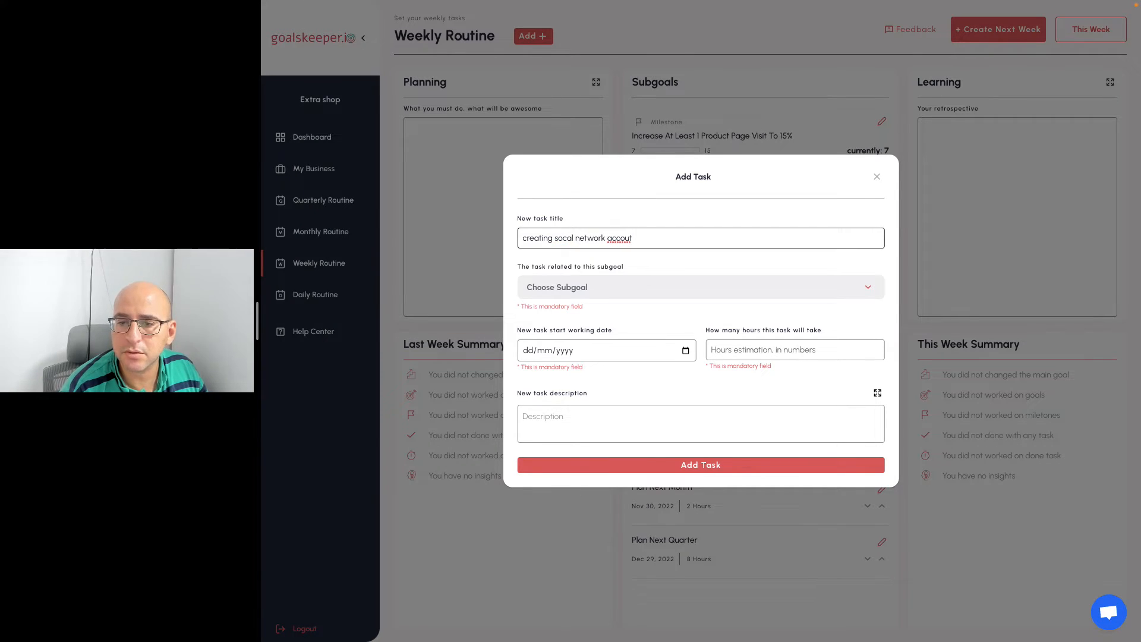
key("Right")
type("i")
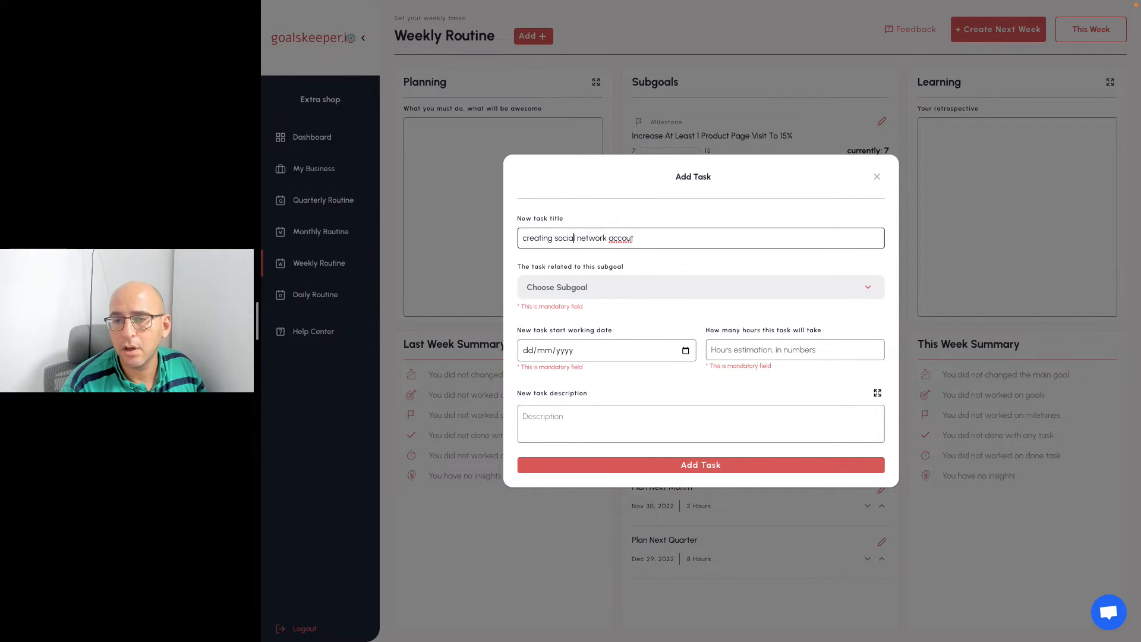
key("Right")
key("Right")
key("Right")
key("Right")
key("Right")
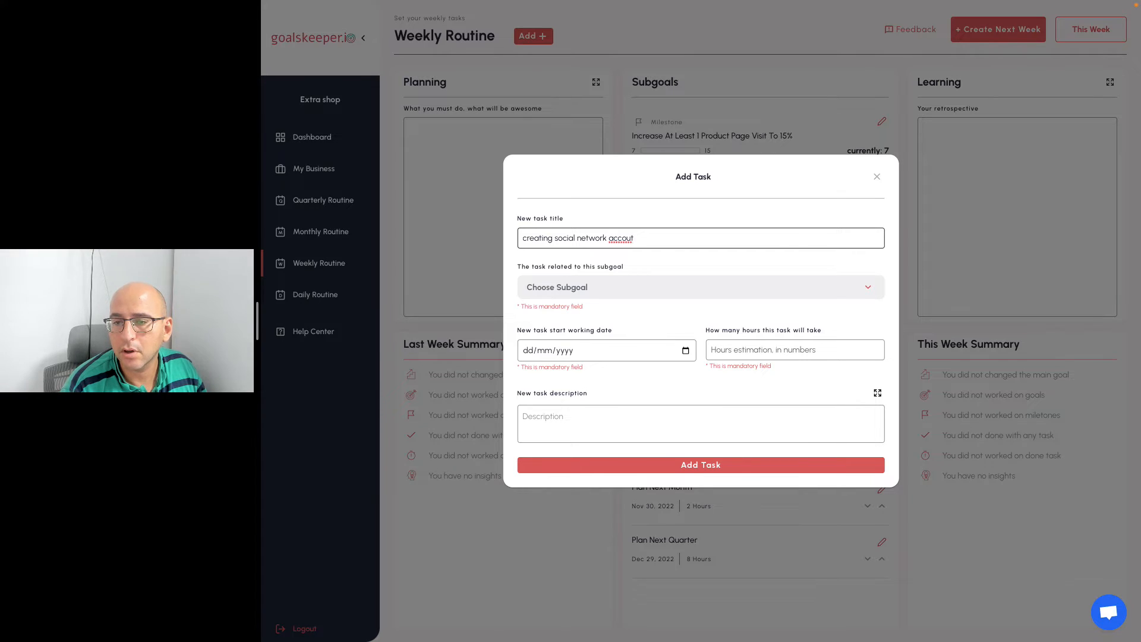
key("Right")
key("Right")
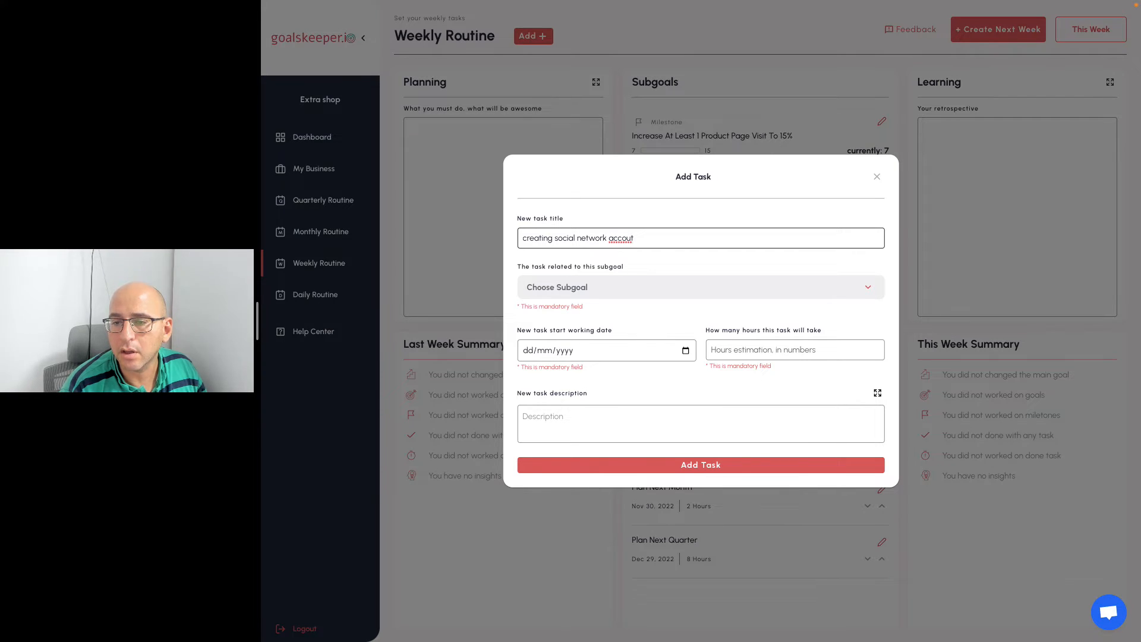
type("n")
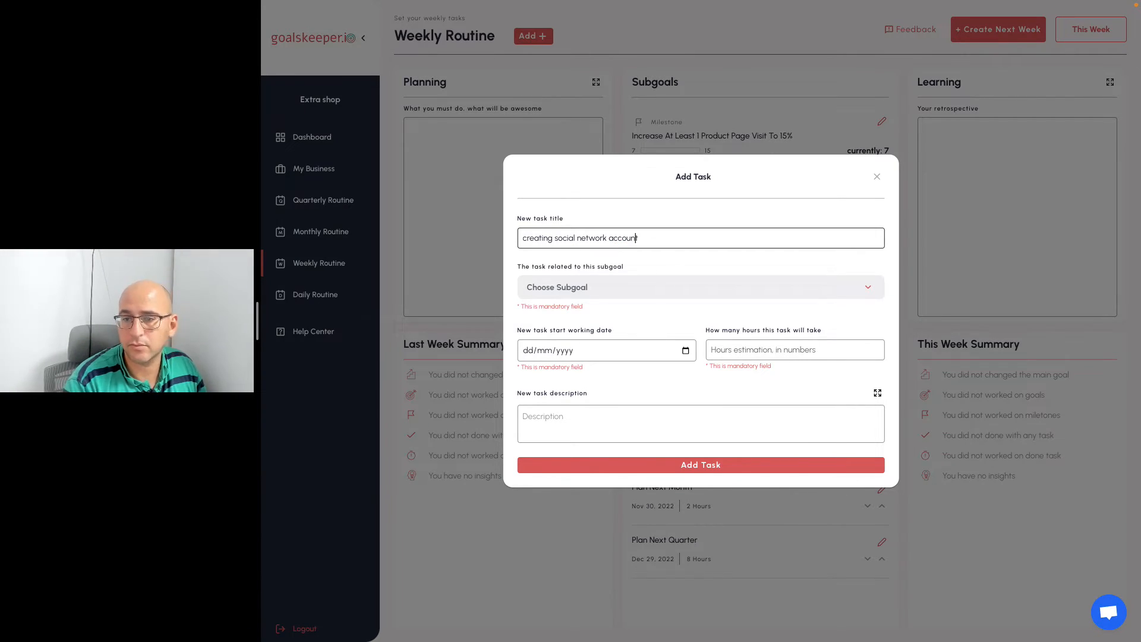
key("Right")
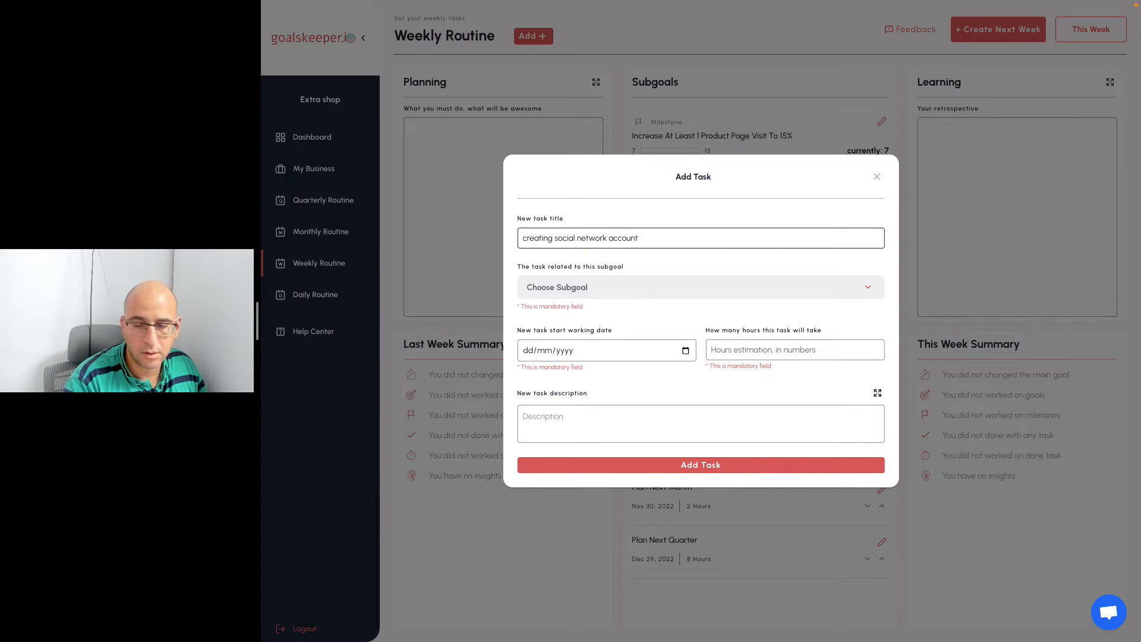
- Relate the task to the subgoal "increasing number of visitors to 200" and set its start working date to 16/11/2022
left_click(679, 292)
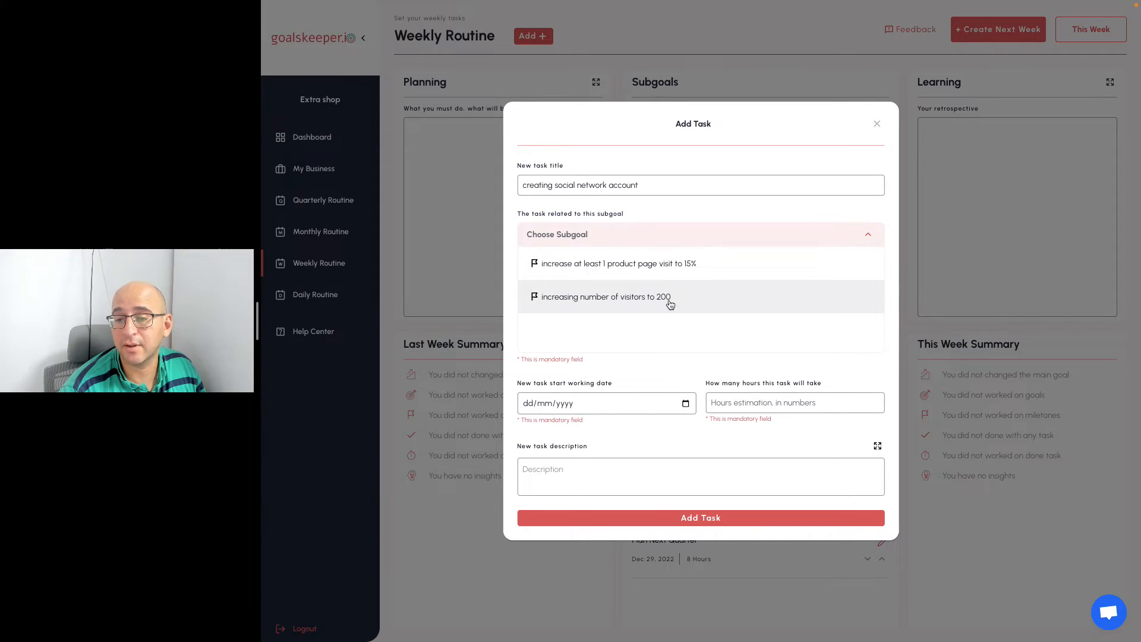
left_click(669, 302)
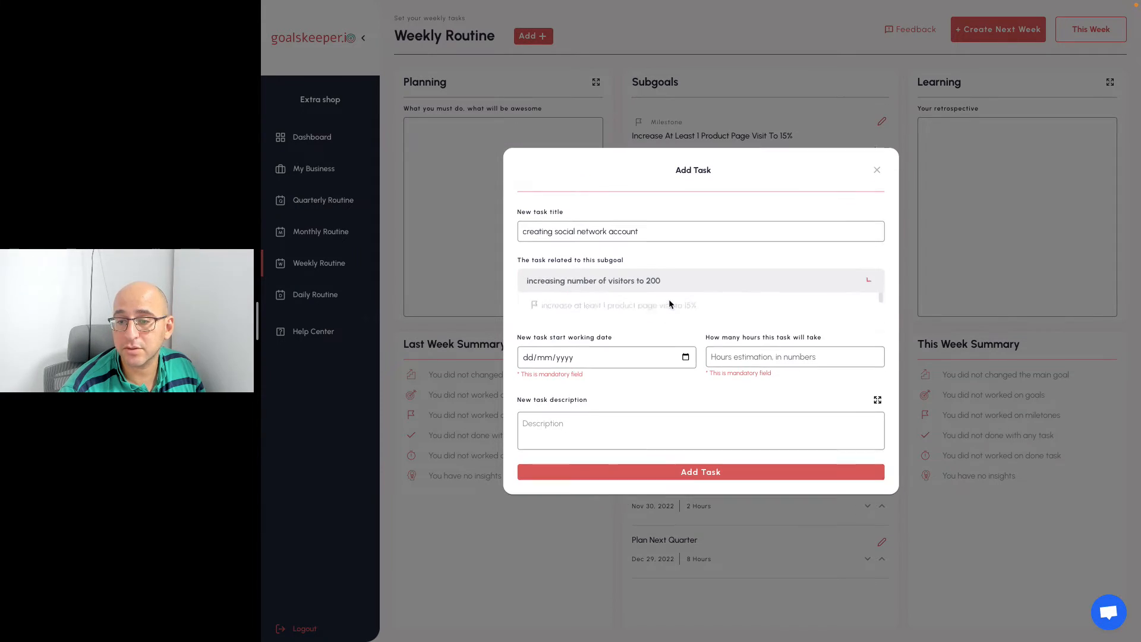
left_click(687, 348)
left_click(581, 442)
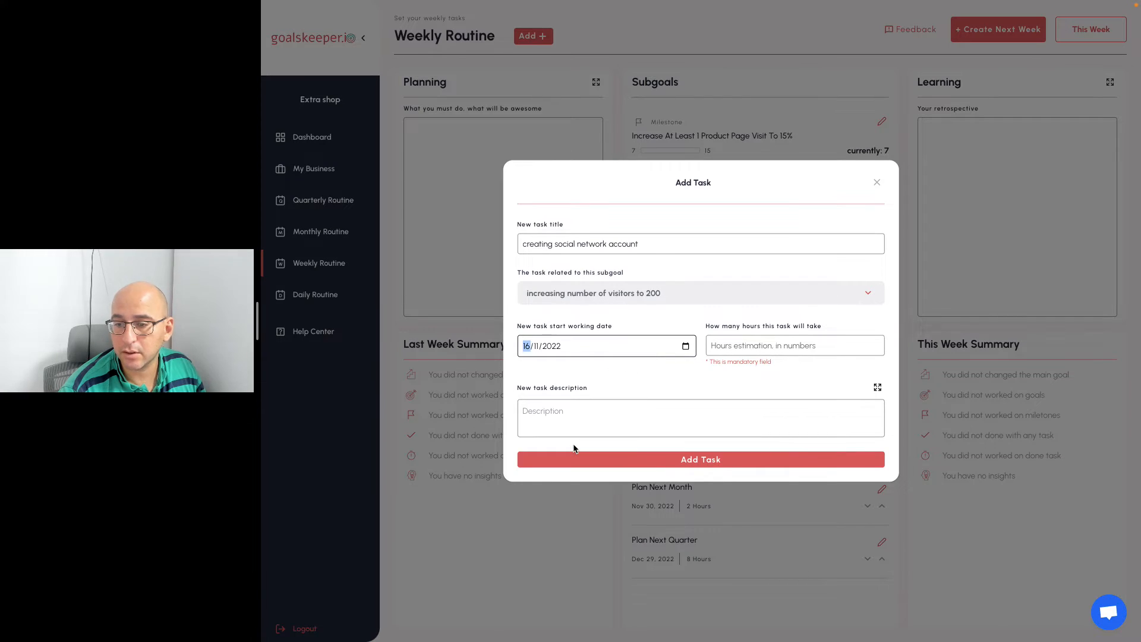
- Estimate the task at 2 hours and add it to the active tasks
left_click(730, 344)
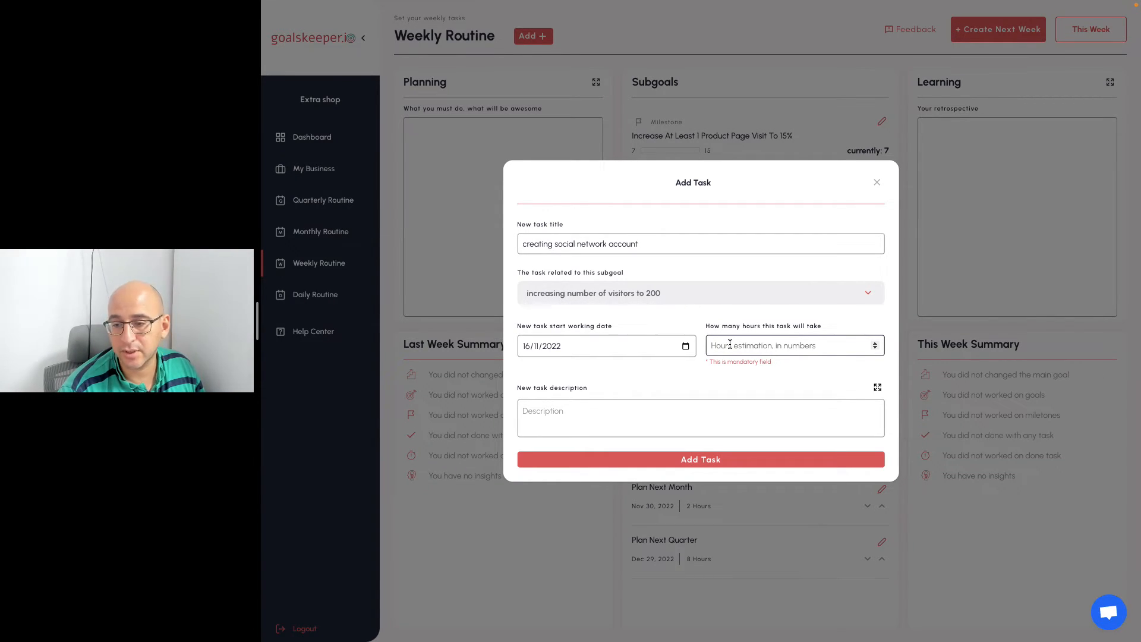
type("2")
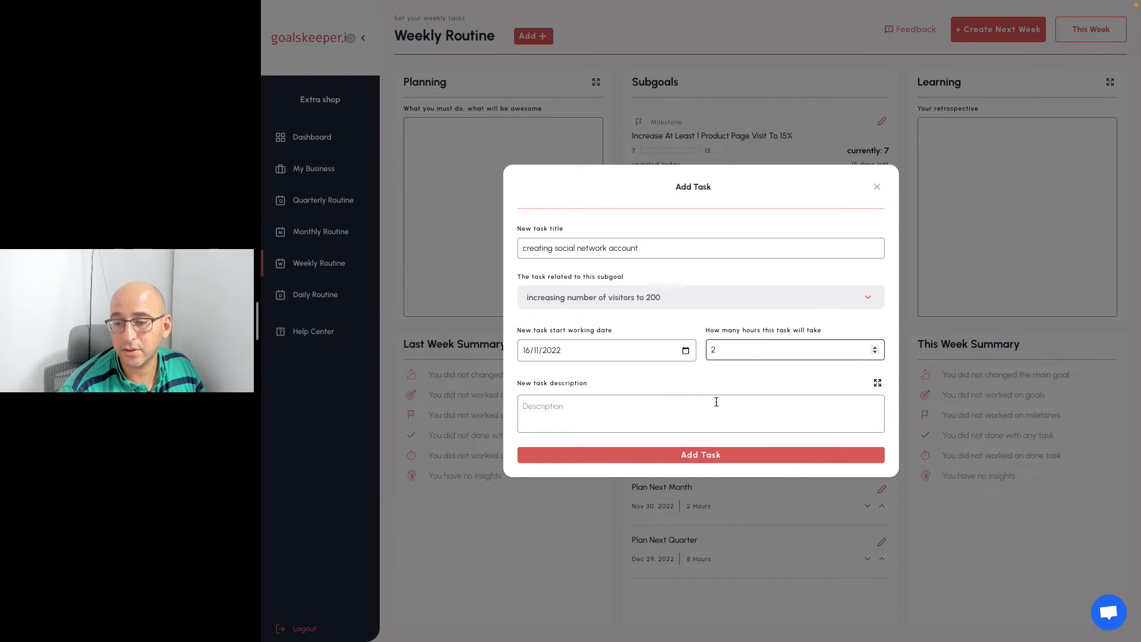
left_click(713, 455)
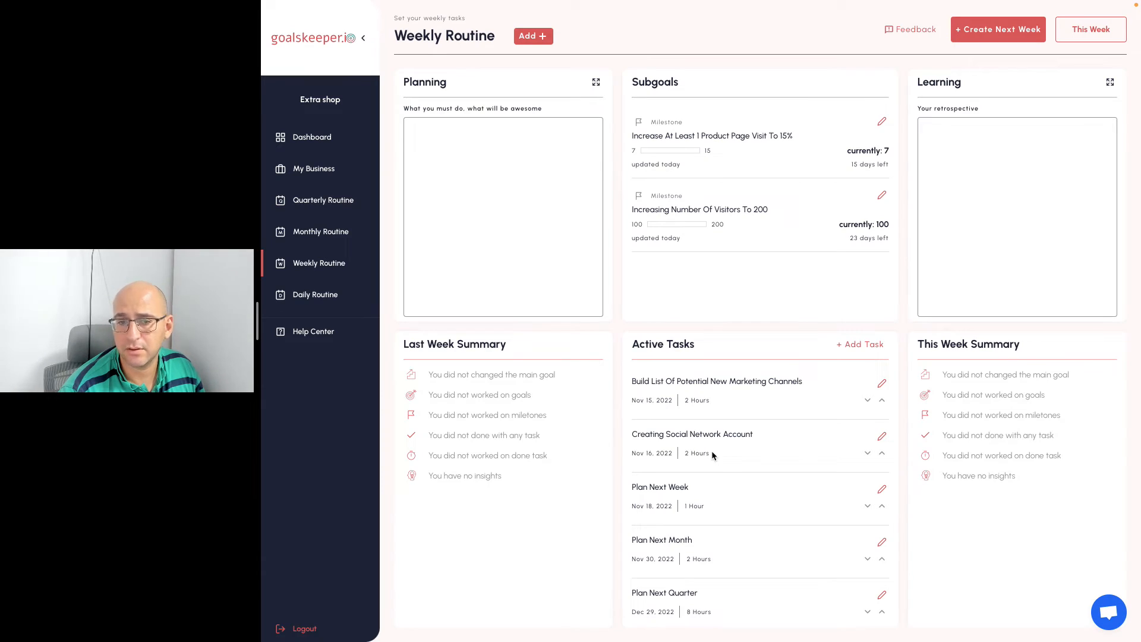
- Open the "Creating Social Network Account" task from the Daily Routine and review its details and related milestone
left_click(321, 298)
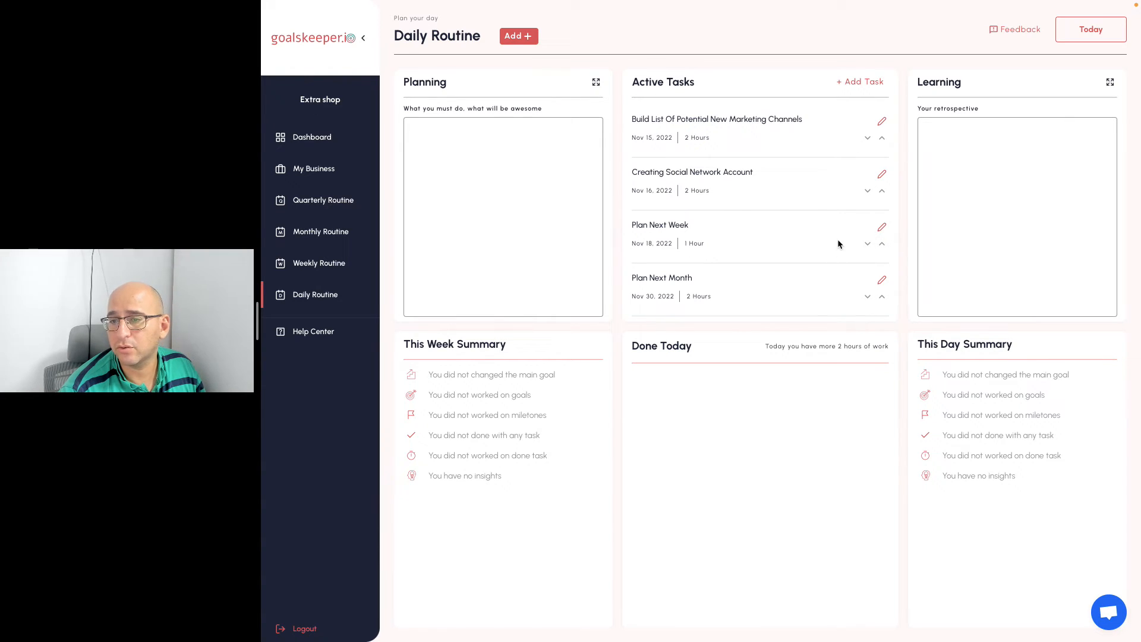
left_click(882, 173)
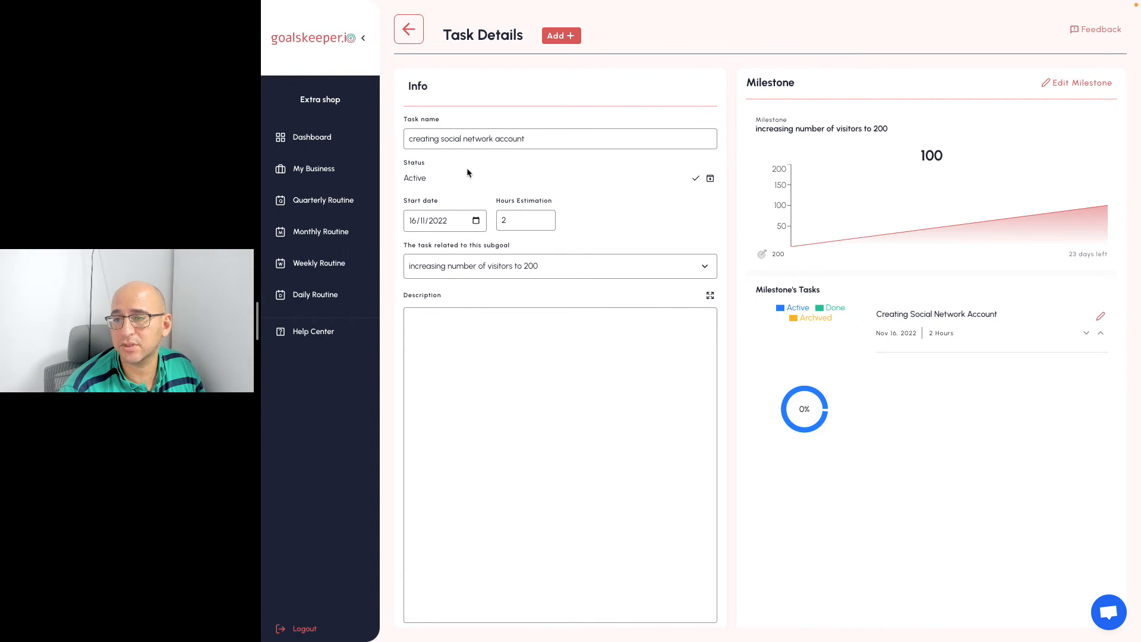
mouse_move(796, 191)
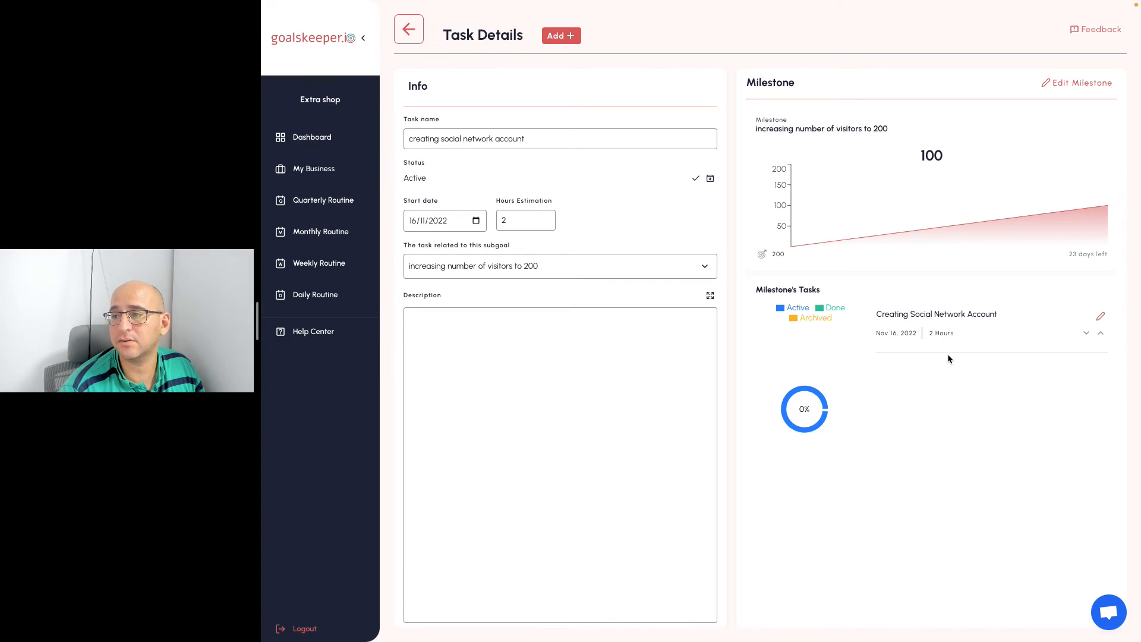
- Open the task's milestone and follow its parent goals up to the "5k$ revenues per month" main goal
left_click(1069, 82)
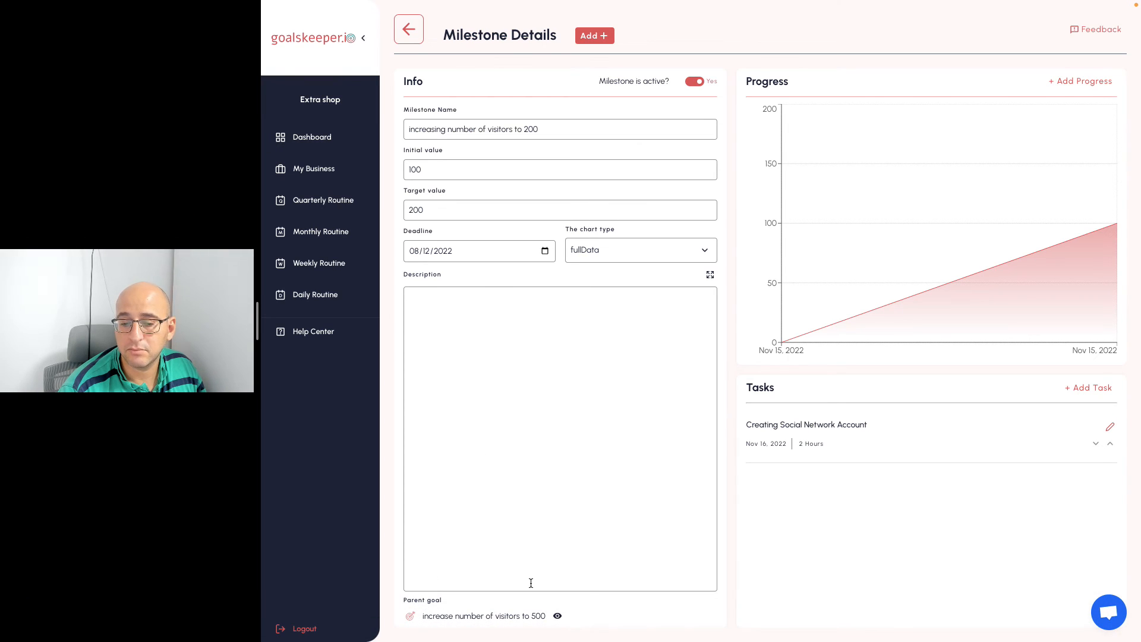
left_click(555, 616)
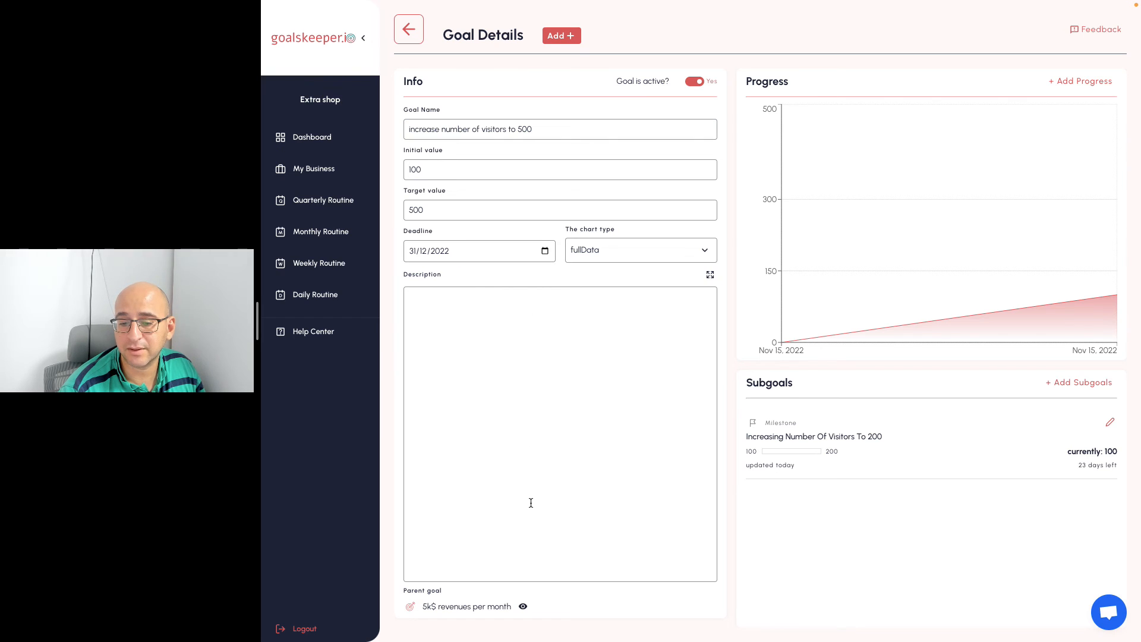
left_click(523, 607)
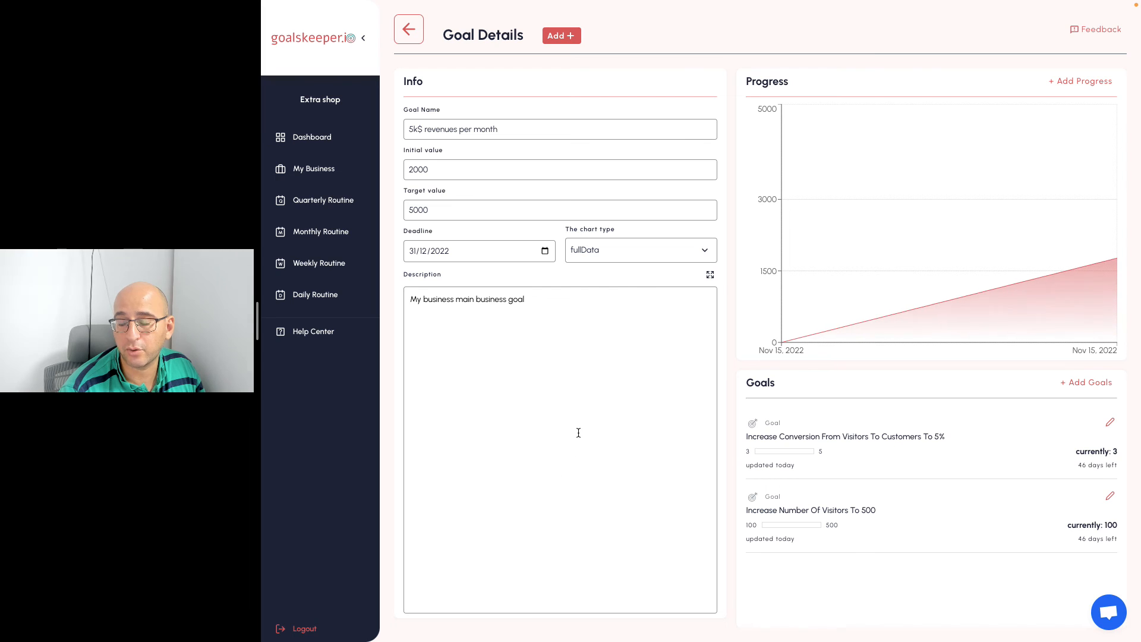